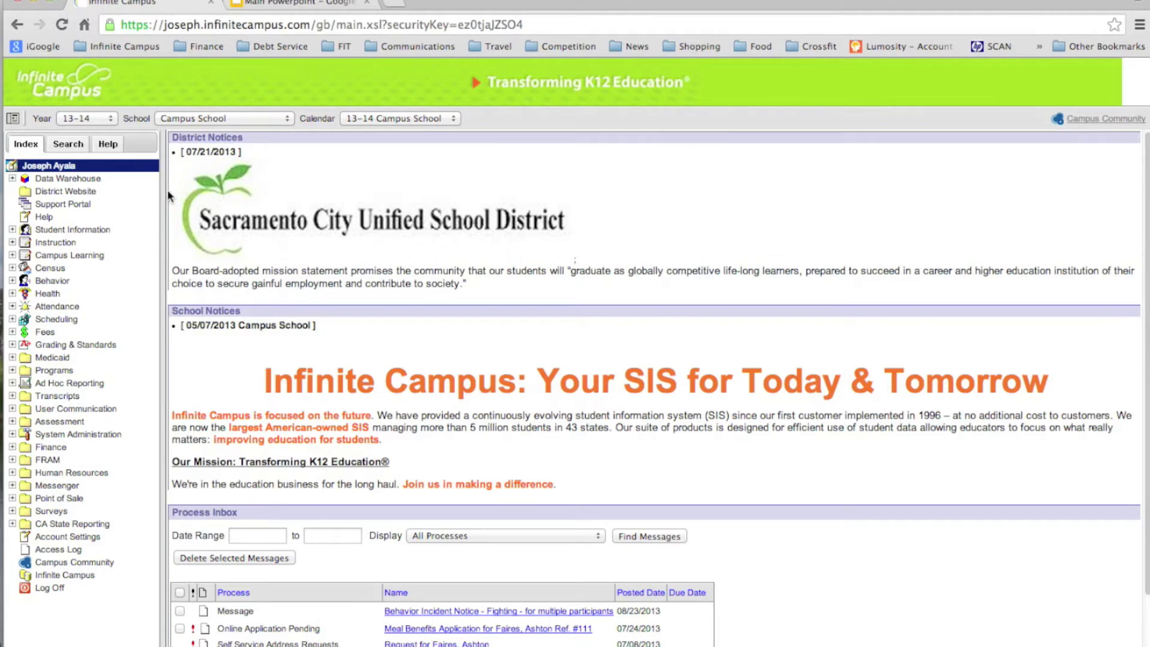
Step: Narrow the navigation pane and check the year, school and calendar choices, keeping 13-14, Campus School and 13-14 Campus School
{"action": "mouse_move", "coordinate": [161, 191]}
{"action": "left_mouse_down"}
{"action": "mouse_move", "coordinate": [161, 213]}
{"action": "mouse_move", "coordinate": [144, 199]}
{"action": "left_mouse_up"}
{"action": "left_click", "coordinate": [13, 120]}
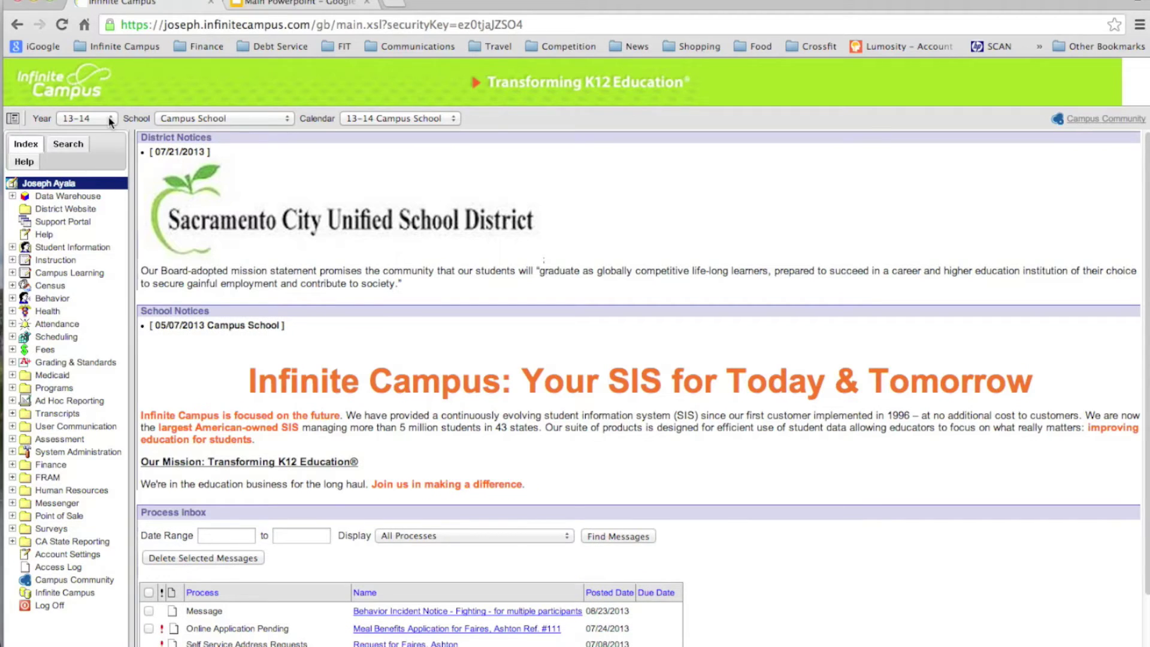
{"action": "left_click", "coordinate": [109, 117]}
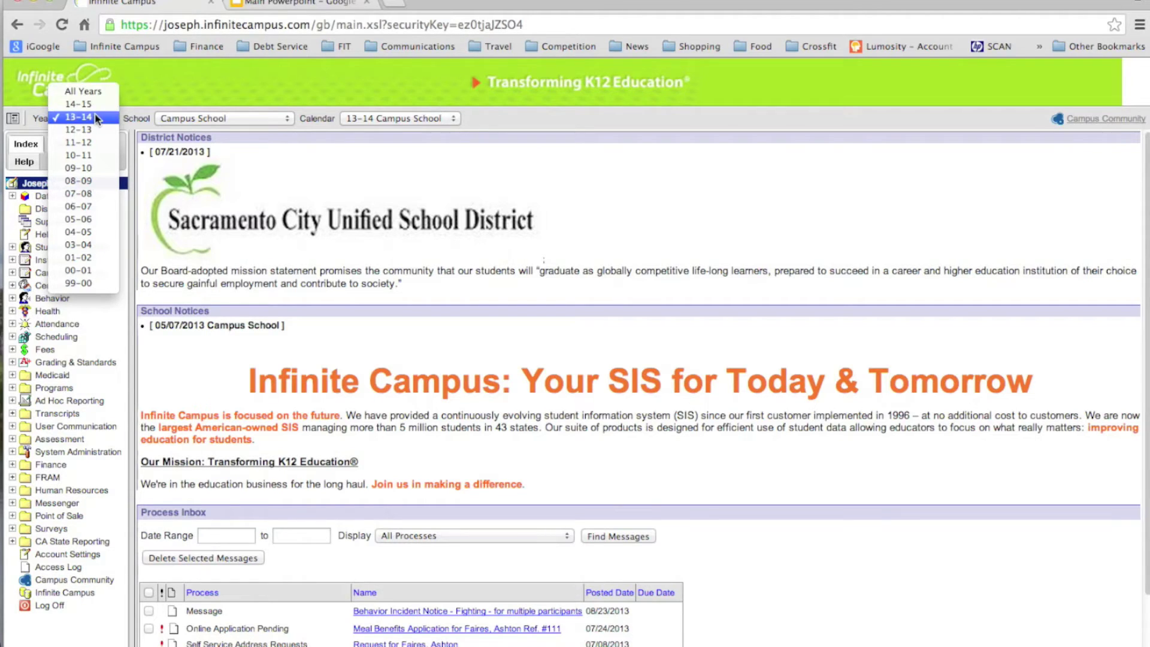
{"action": "left_click", "coordinate": [97, 117]}
{"action": "left_click", "coordinate": [218, 120]}
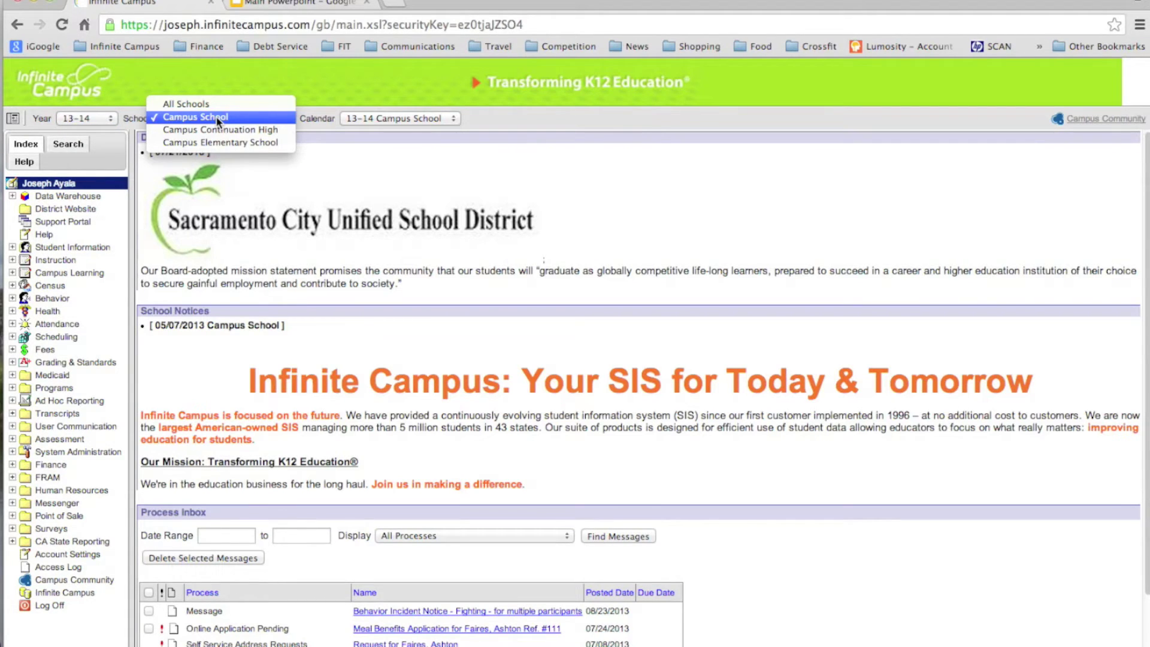
{"action": "left_click", "coordinate": [217, 118]}
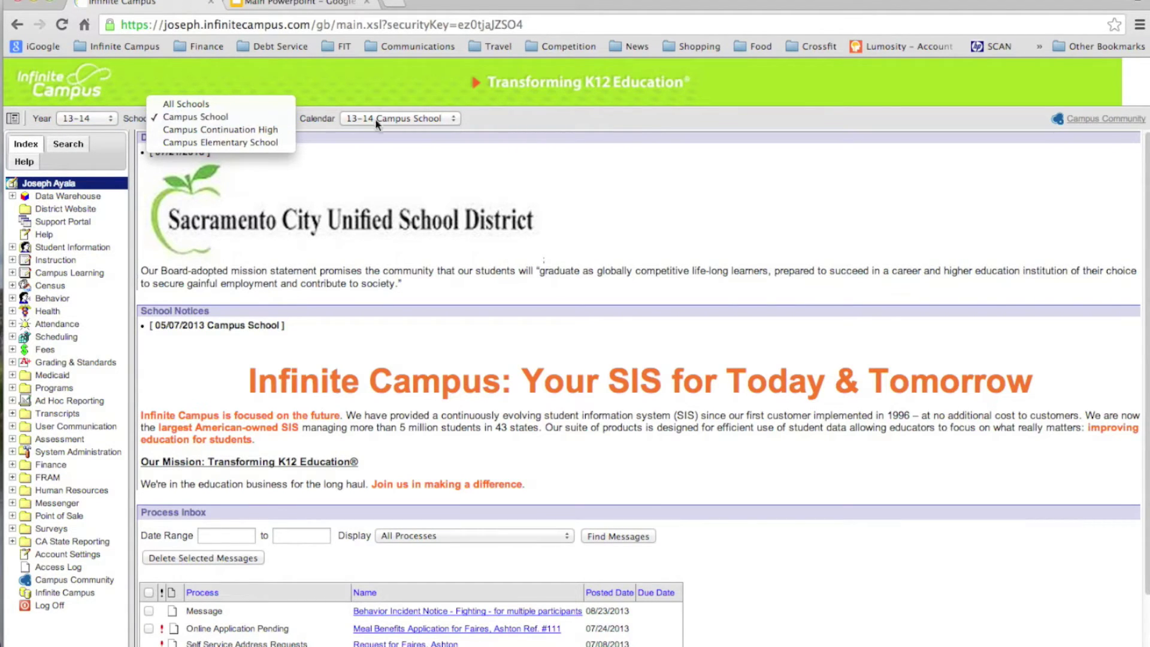
{"action": "left_click", "coordinate": [426, 120]}
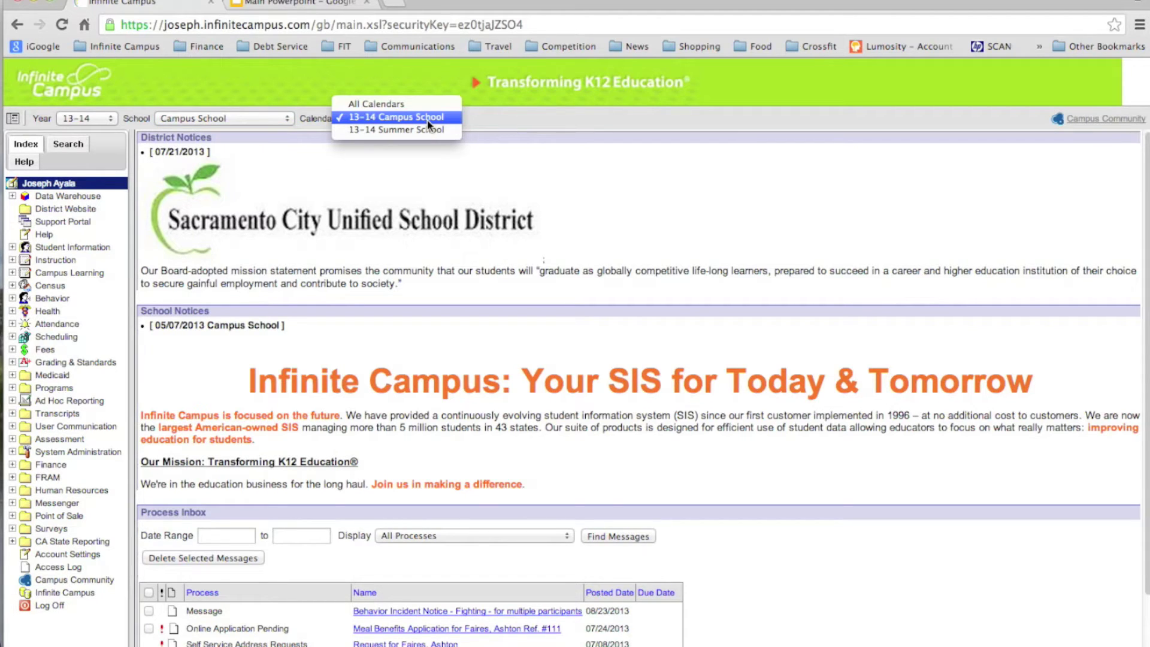
{"action": "left_click", "coordinate": [498, 117]}
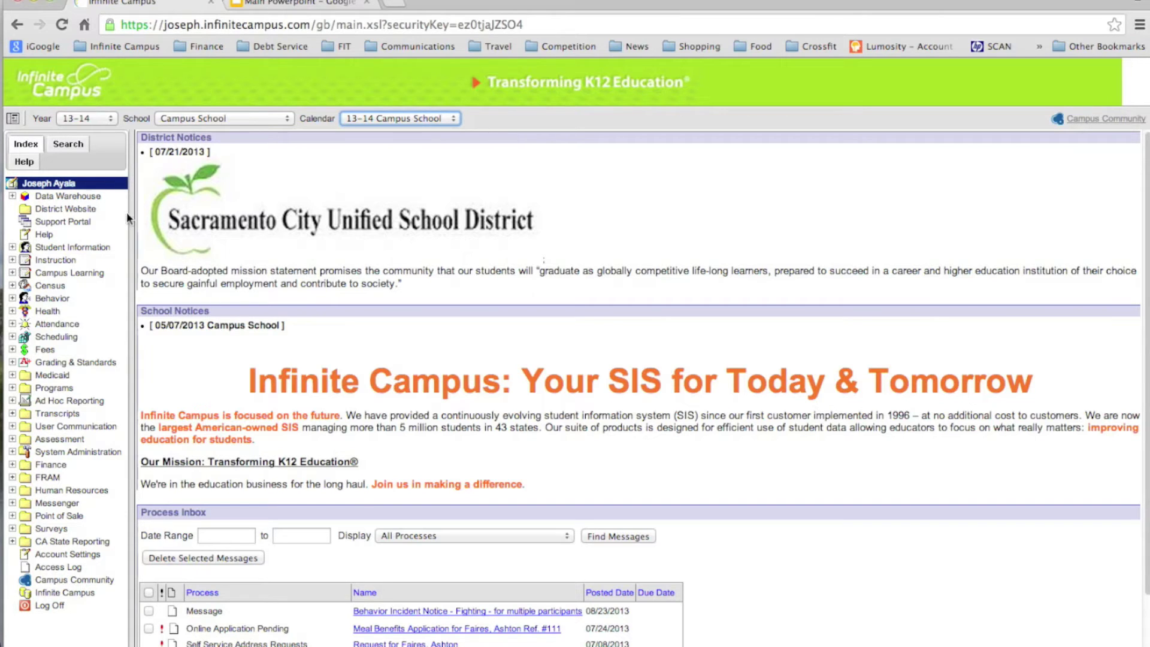
Step: Widen the navigation pane and open the General section of Student Information
{"action": "left_click_drag", "start_coordinate": [127, 218], "coordinate": [167, 219]}
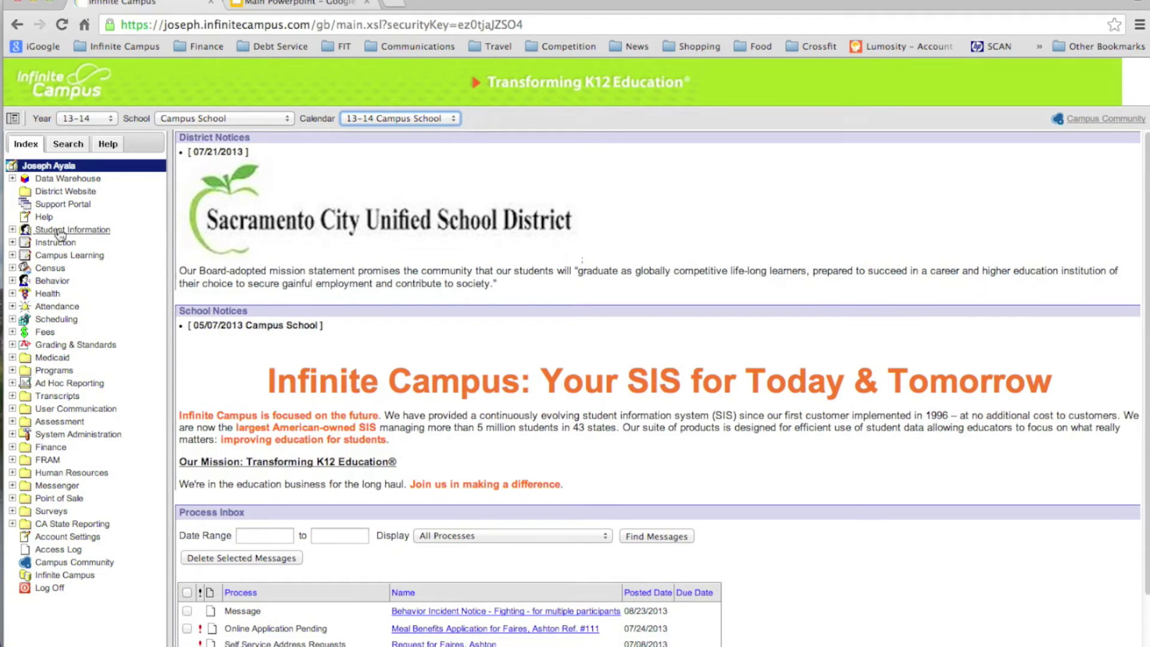
{"action": "left_click", "coordinate": [13, 230]}
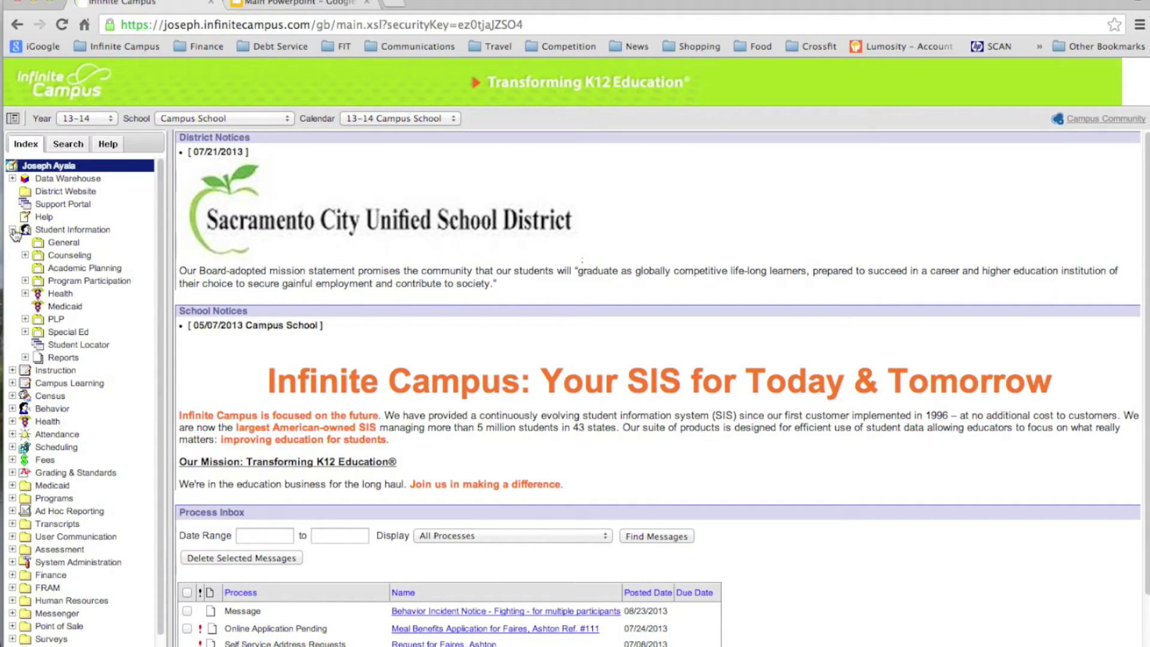
{"action": "left_click", "coordinate": [62, 243]}
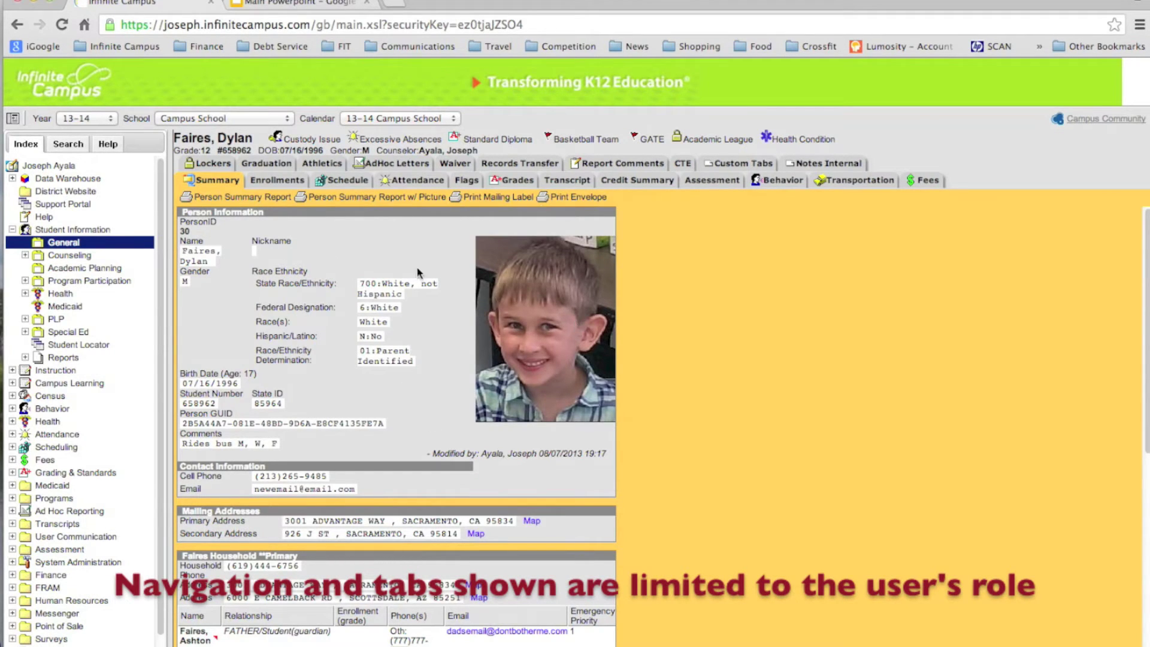
Step: Check the available search types and run a Student search for names starting with "f"
{"action": "left_click", "coordinate": [76, 149]}
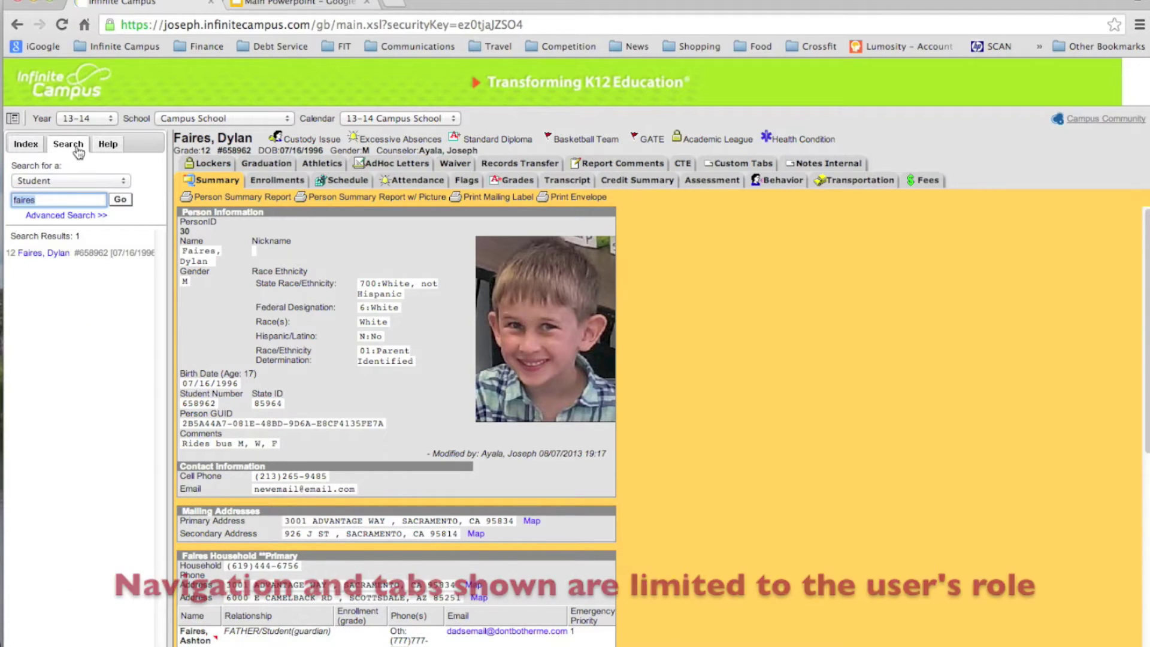
{"action": "left_click", "coordinate": [116, 185]}
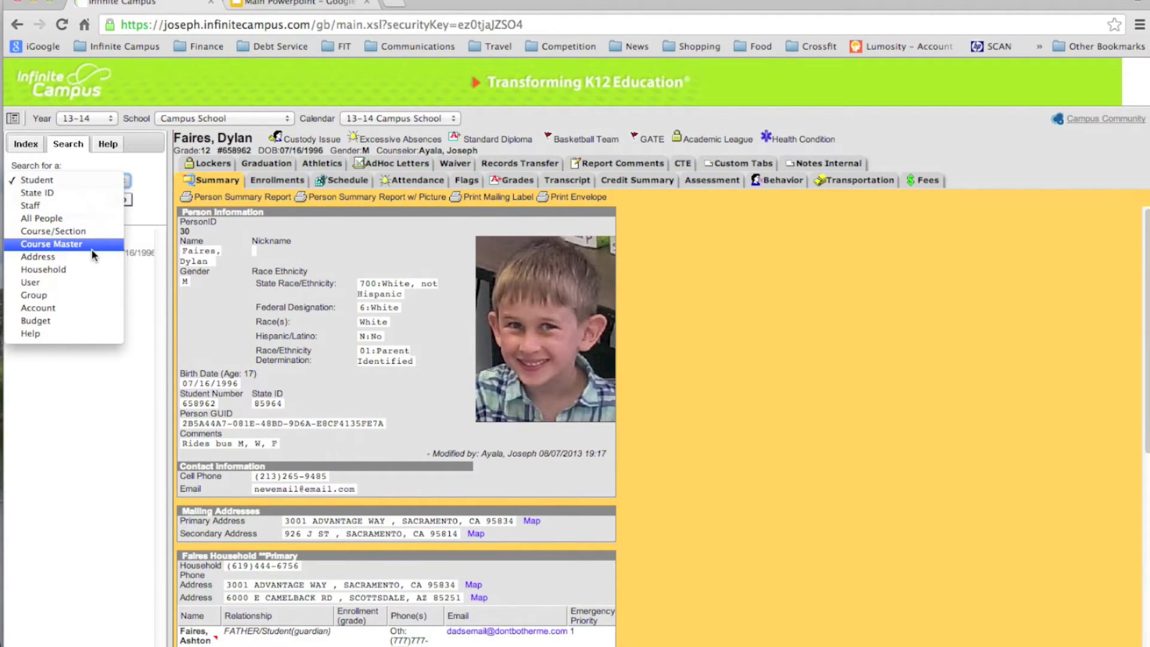
{"action": "left_click", "coordinate": [71, 181]}
{"action": "left_click", "coordinate": [52, 201]}
{"action": "key", "text": "BackSpace"}
{"action": "key", "text": "BackSpace"}
{"action": "key", "text": "BackSpace"}
{"action": "key", "text": "BackSpace"}
{"action": "key", "text": "BackSpace"}
{"action": "left_click", "coordinate": [119, 201]}
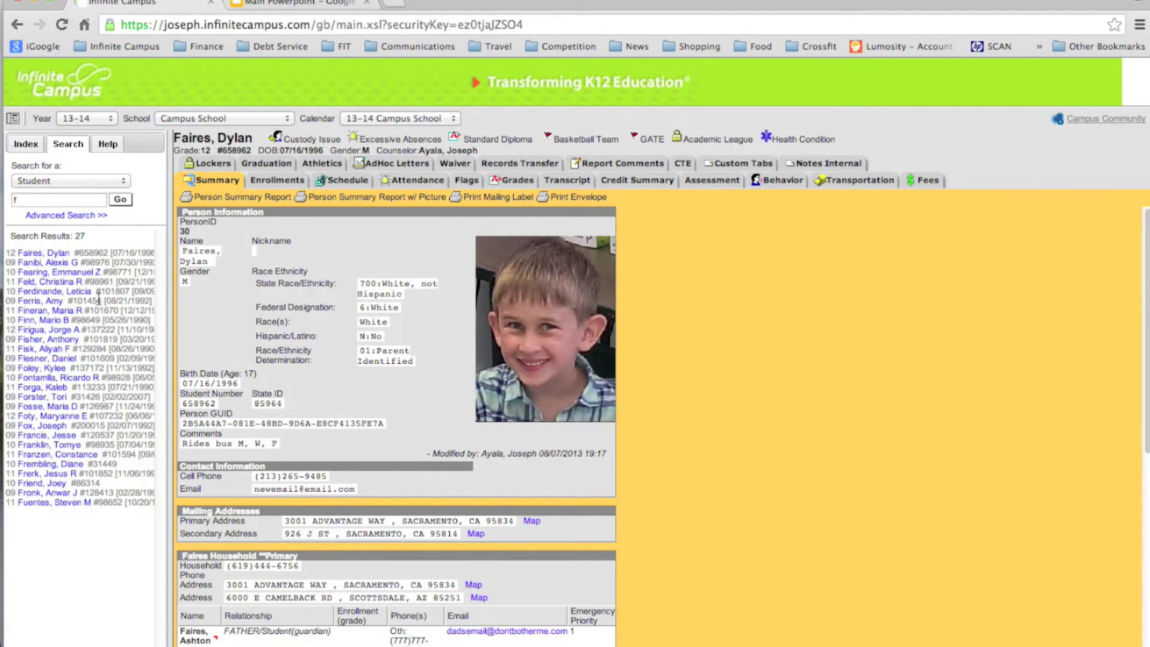
Step: Run an advanced student search using the Basketball Team saved filter from the Student folder
{"action": "left_click", "coordinate": [76, 216]}
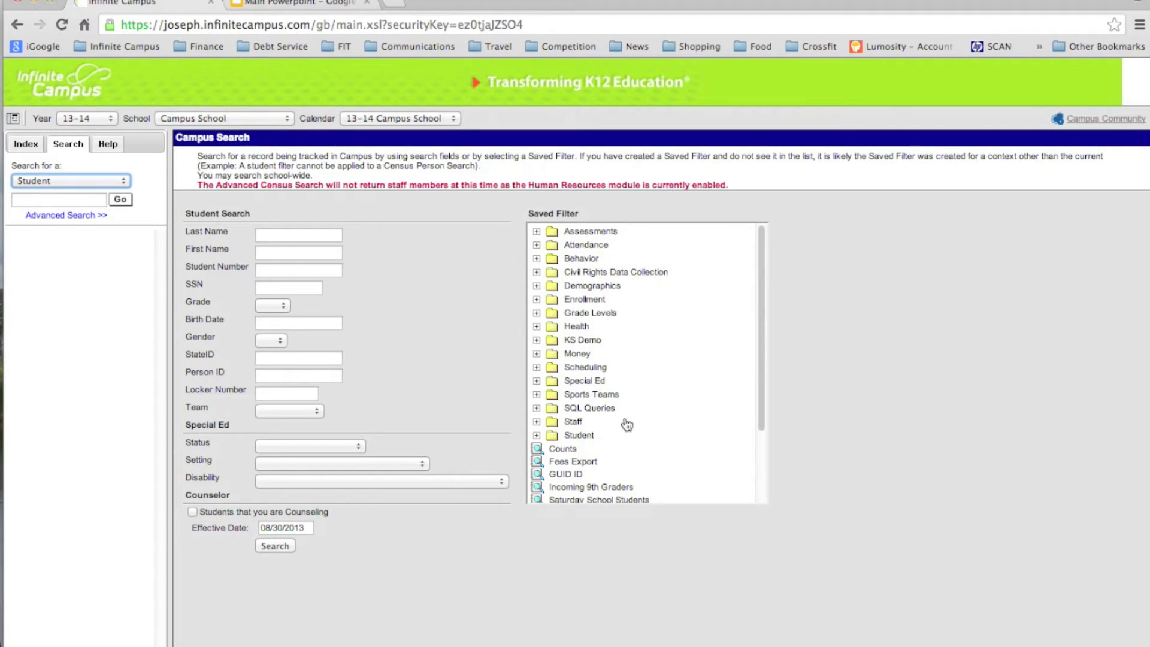
{"action": "left_click", "coordinate": [536, 435]}
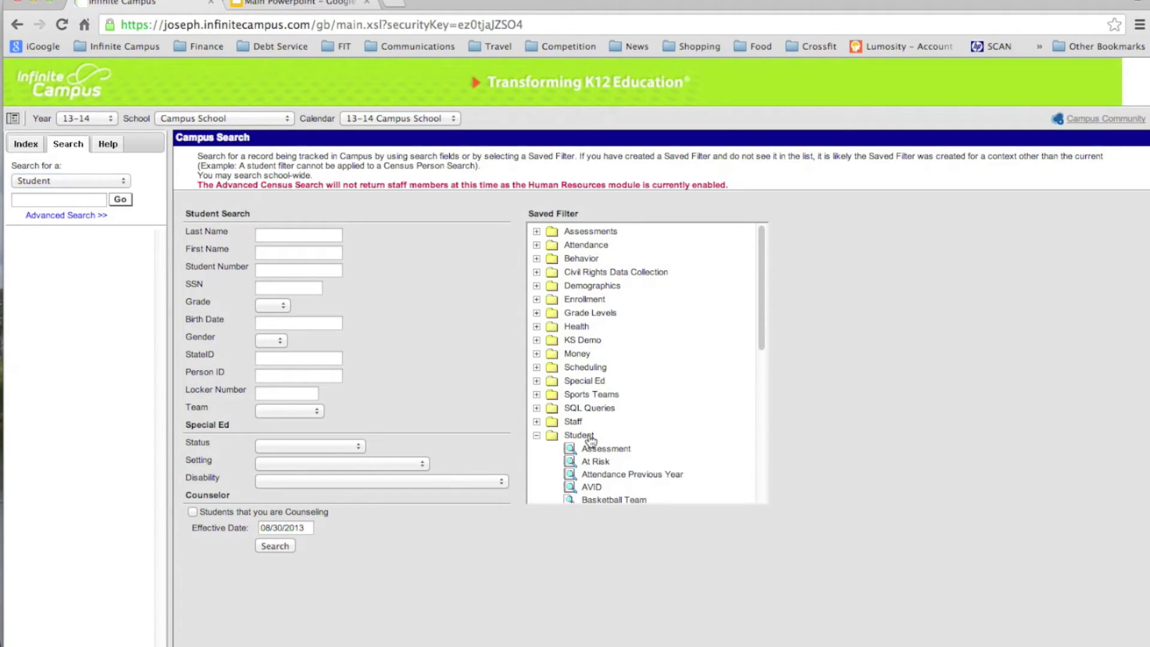
{"action": "scroll", "coordinate": [596, 436], "scroll_direction": "down", "scroll_amount": 2}
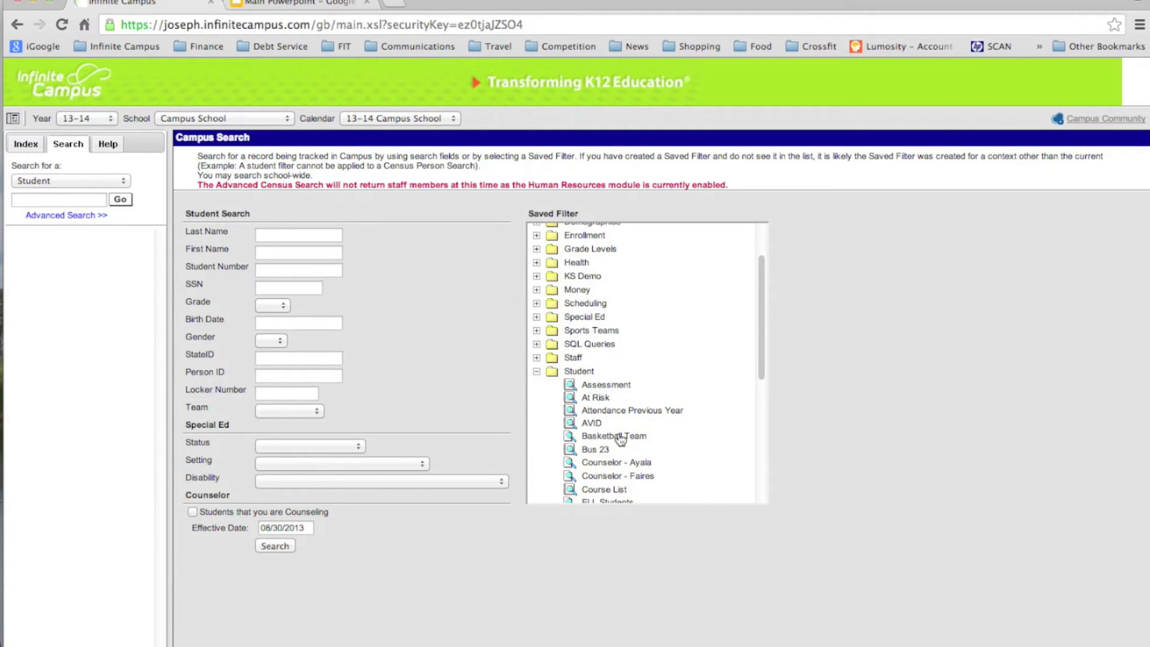
{"action": "left_click", "coordinate": [620, 437]}
{"action": "left_click", "coordinate": [290, 547]}
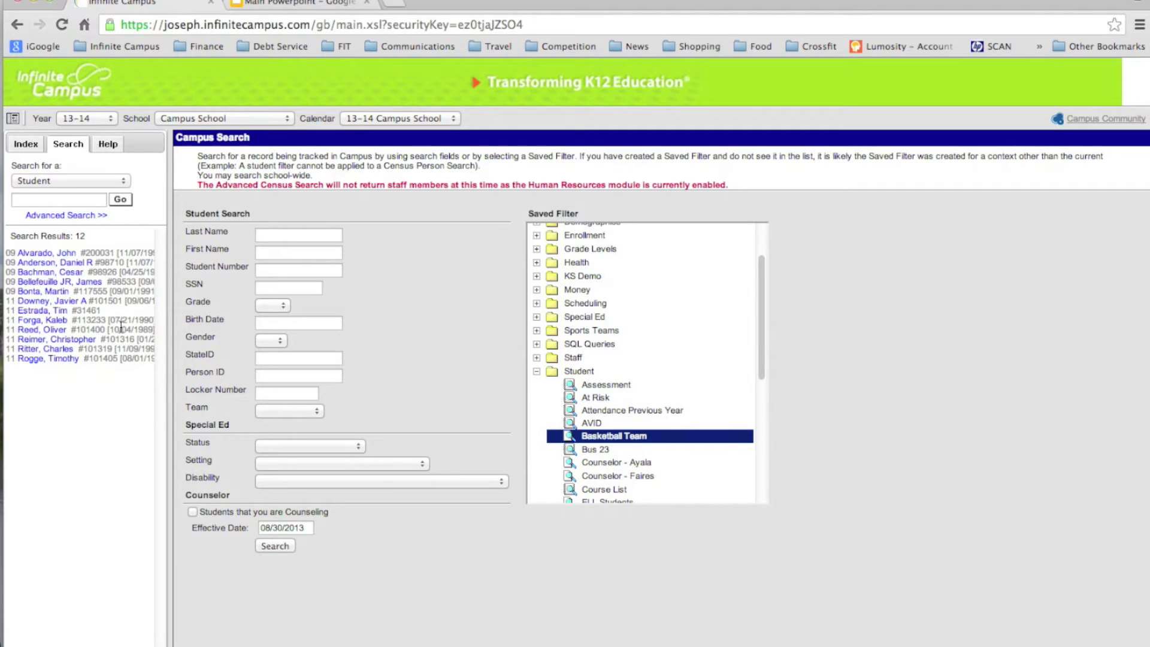
Step: View the summary records of the first three students in the basketball team results, one after another
{"action": "left_click", "coordinate": [52, 256]}
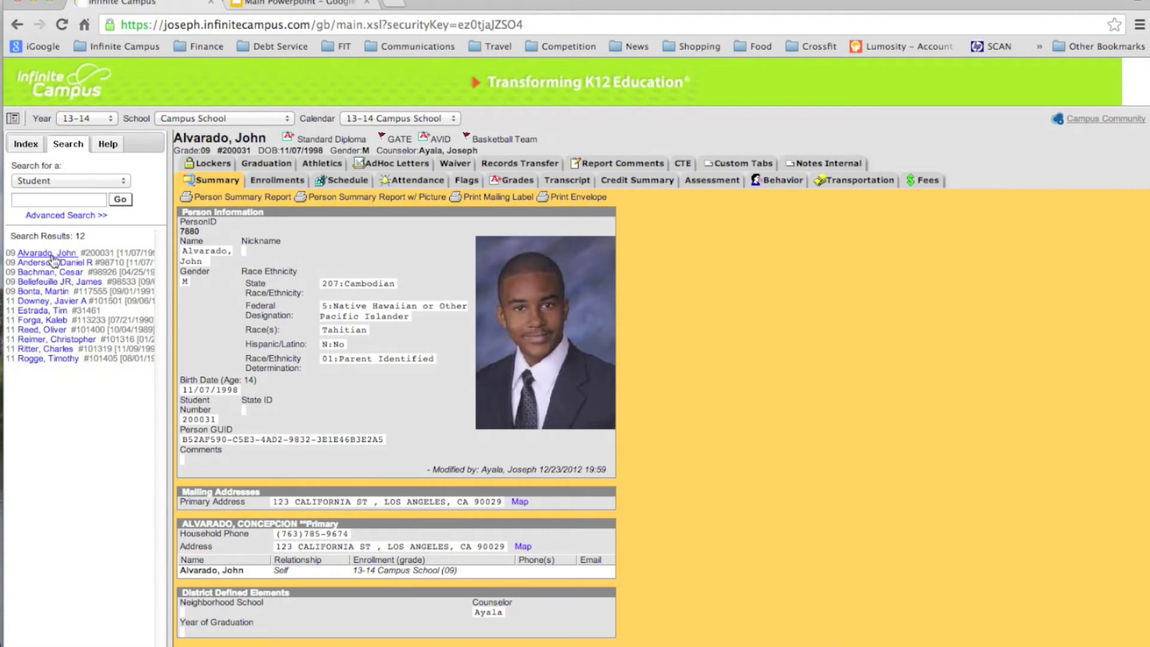
{"action": "left_click", "coordinate": [53, 263]}
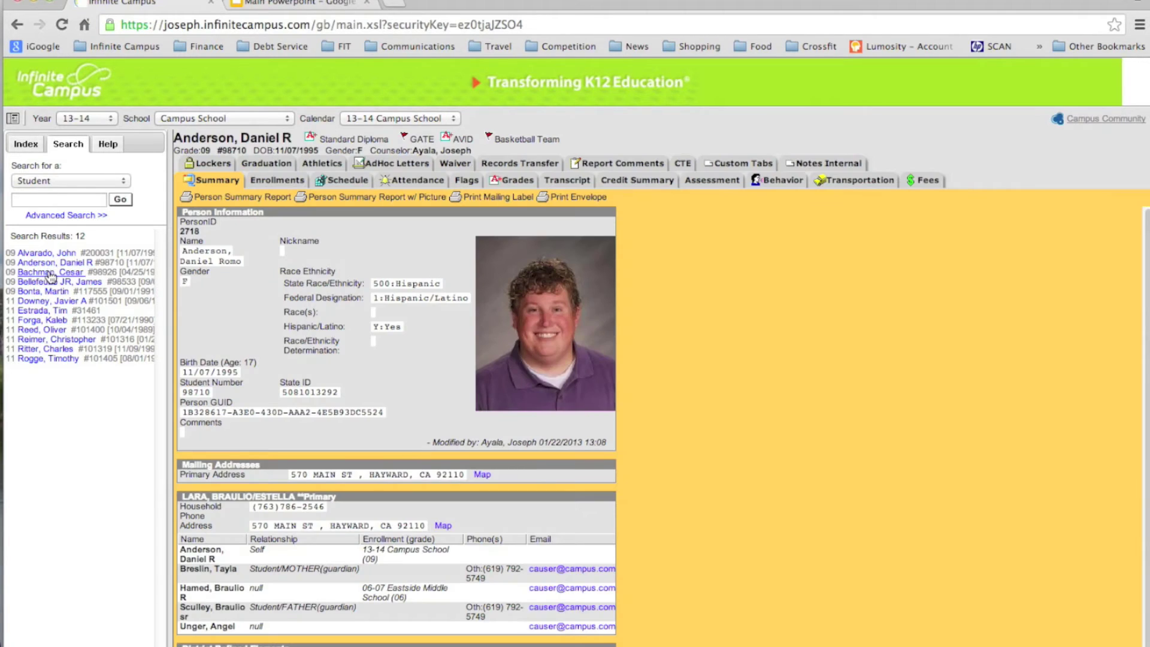
{"action": "left_click", "coordinate": [49, 273]}
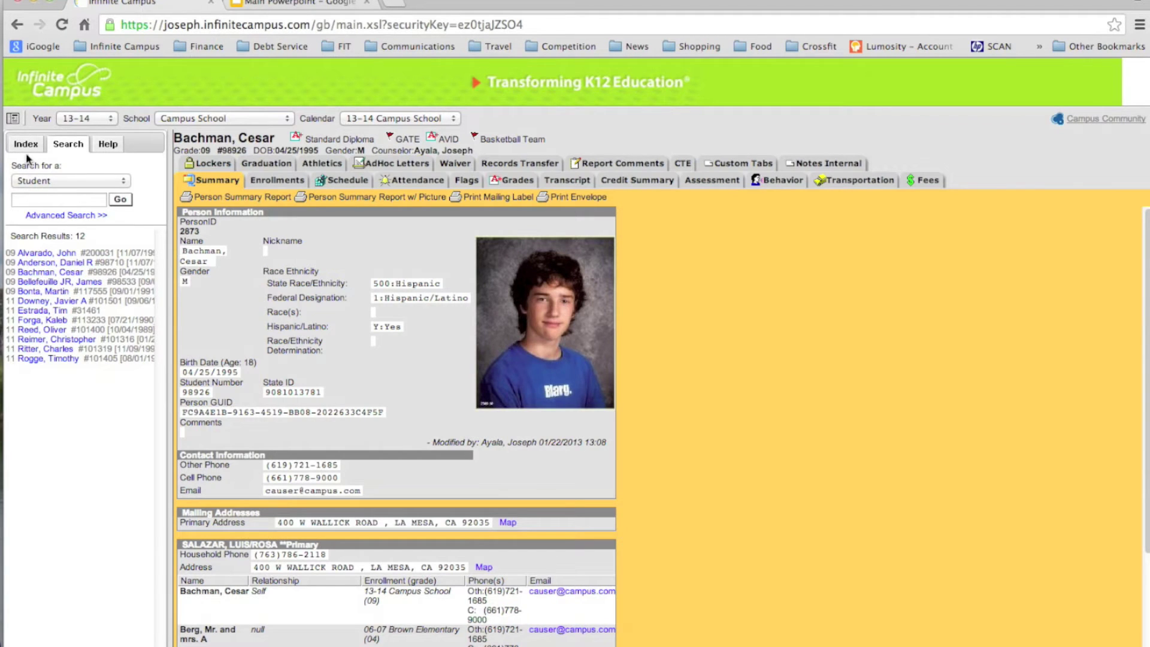
Step: Search for the grade 12 student by last name and open the matching student's record
{"action": "left_click", "coordinate": [26, 144]}
{"action": "left_click", "coordinate": [68, 143]}
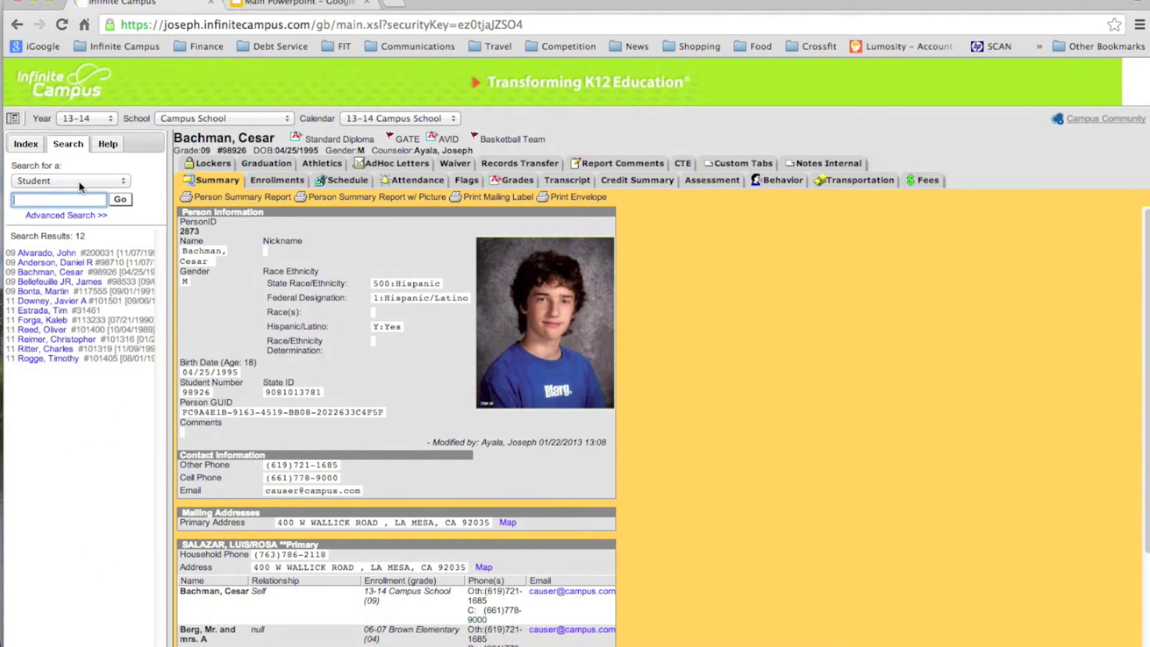
{"action": "left_click", "coordinate": [78, 181]}
{"action": "left_click", "coordinate": [78, 181]}
{"action": "left_click", "coordinate": [75, 201]}
{"action": "type", "text": "faires"}
{"action": "left_click", "coordinate": [120, 199]}
{"action": "left_click", "coordinate": [34, 254]}
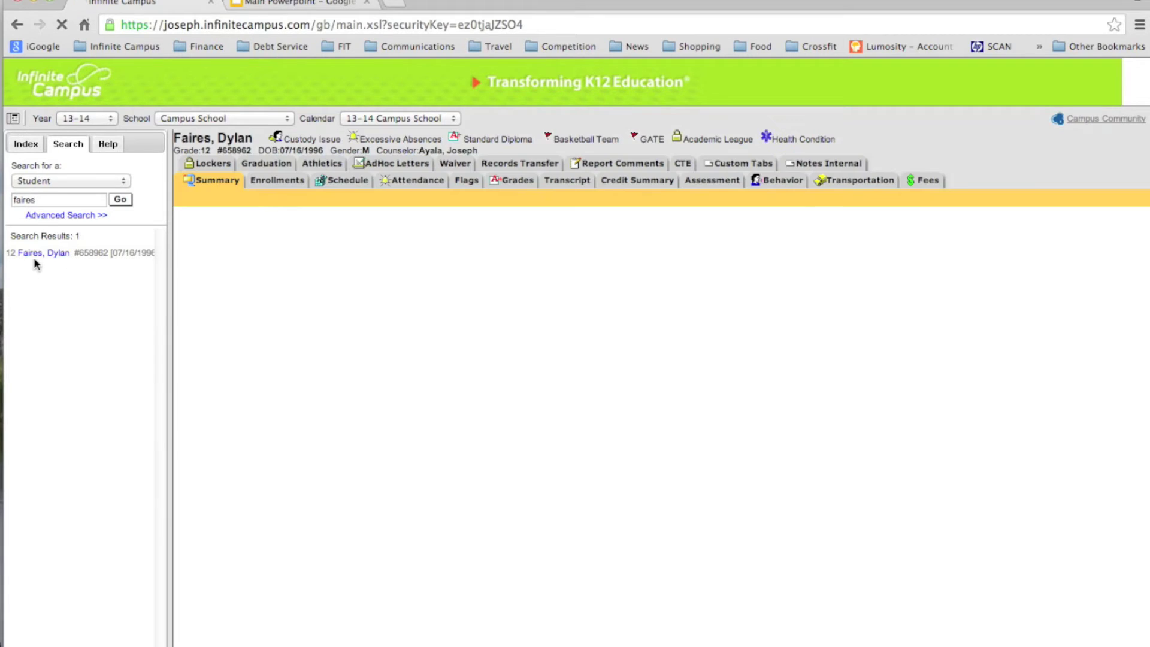
Step: Collapse the navigation pane and review the student's personal, contact, address and household details on the summary
{"action": "left_click", "coordinate": [15, 118]}
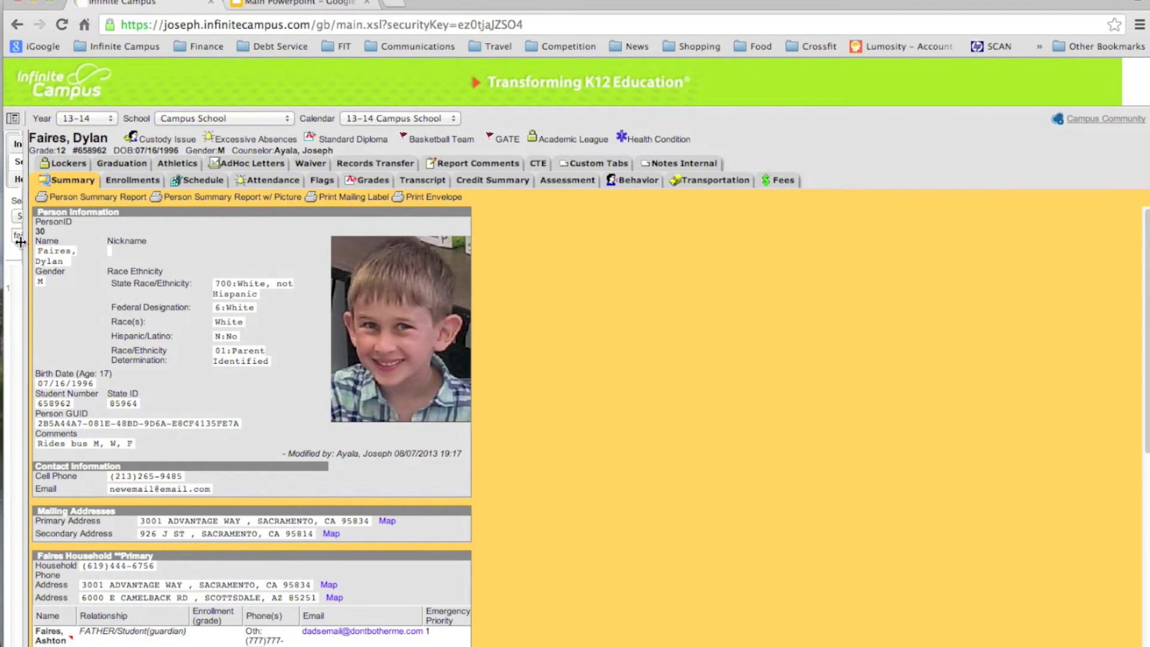
{"action": "left_click_drag", "start_coordinate": [24, 242], "coordinate": [6, 242]}
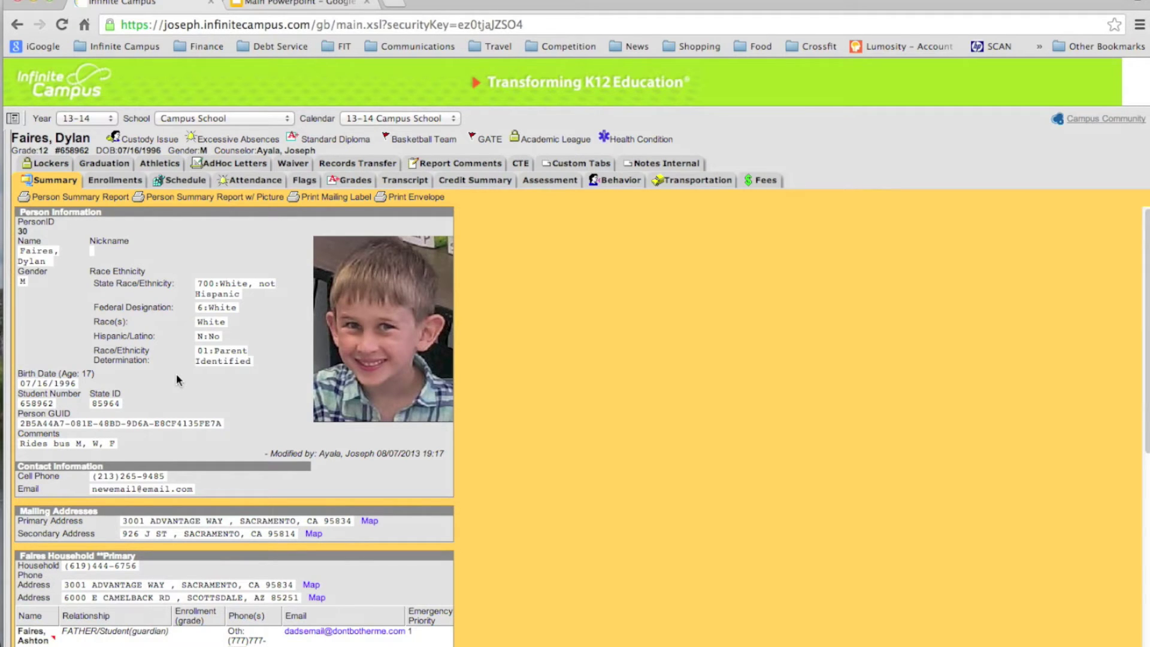
{"action": "scroll", "coordinate": [177, 379], "scroll_direction": "down", "scroll_amount": 5}
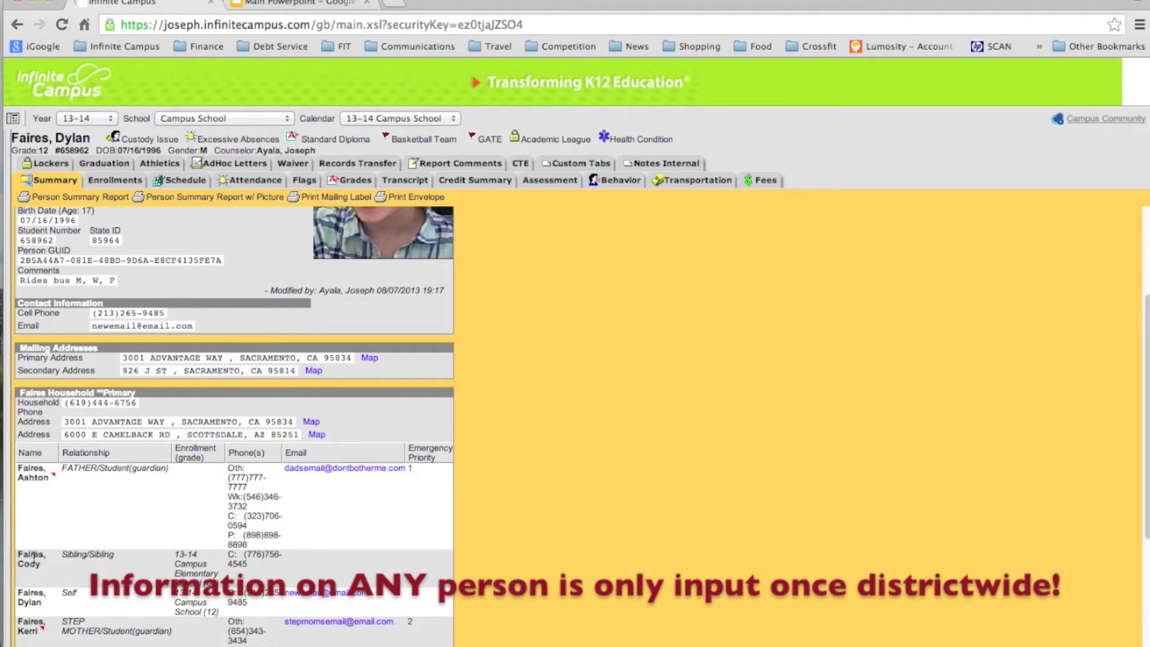
{"action": "scroll", "coordinate": [36, 553], "scroll_direction": "down", "scroll_amount": 3}
{"action": "scroll", "coordinate": [43, 550], "scroll_direction": "down", "scroll_amount": 2}
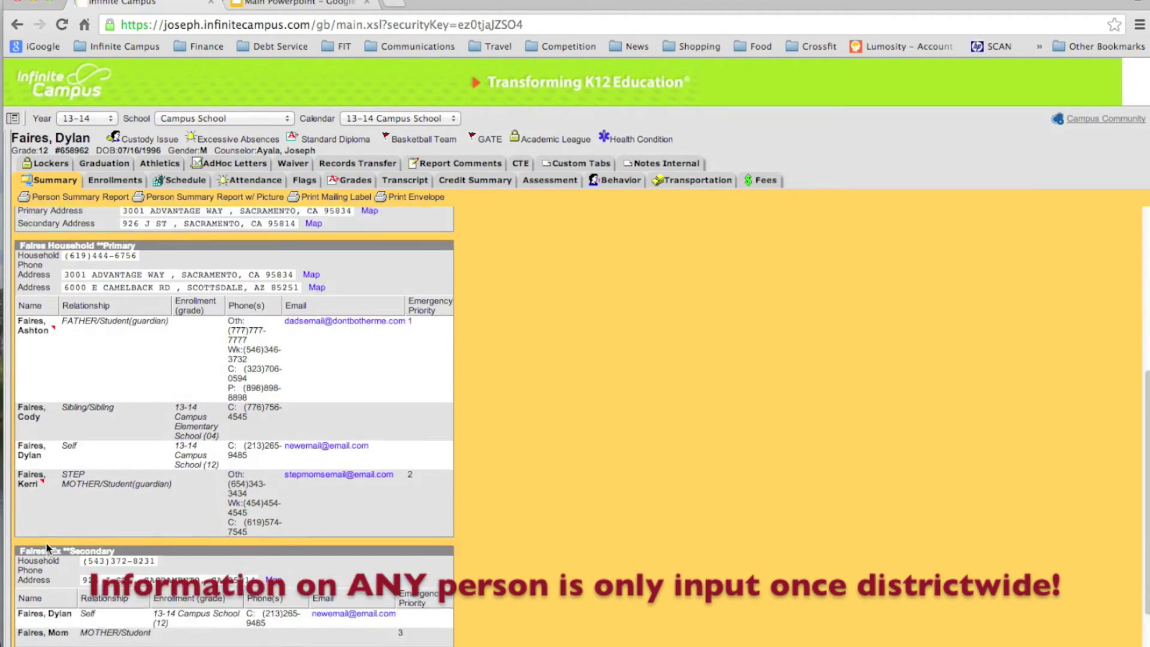
{"action": "scroll", "coordinate": [47, 547], "scroll_direction": "down", "scroll_amount": 2}
{"action": "scroll", "coordinate": [45, 544], "scroll_direction": "up", "scroll_amount": 12}
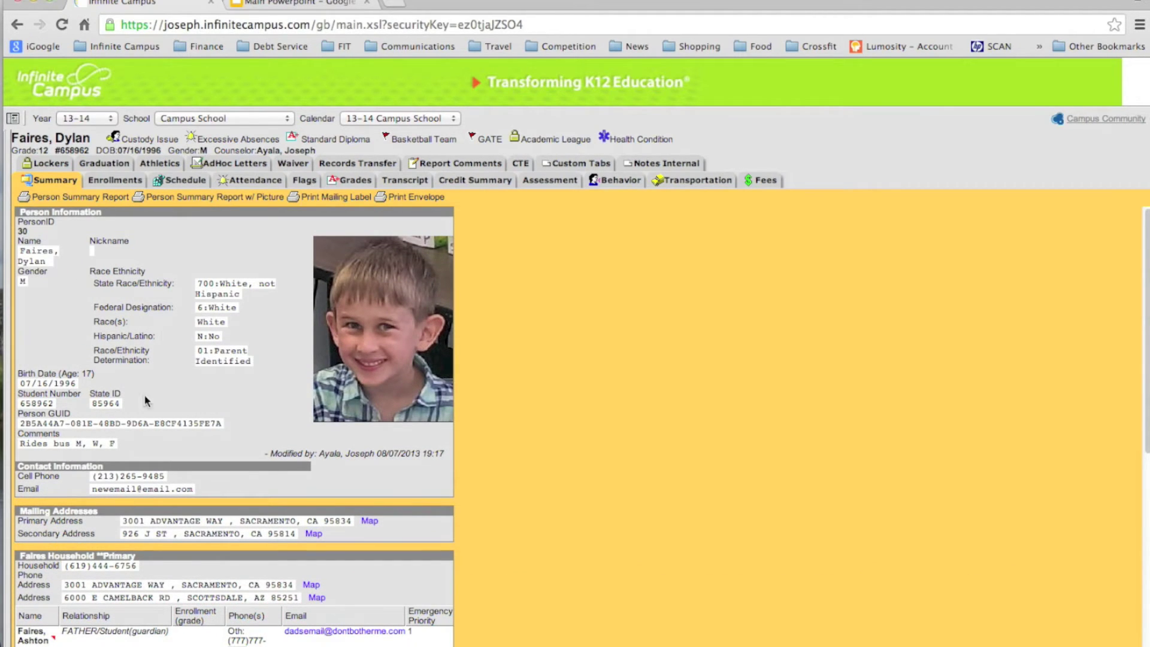
Step: View the student's Person Summary Report with picture and close it
{"action": "left_click", "coordinate": [142, 199]}
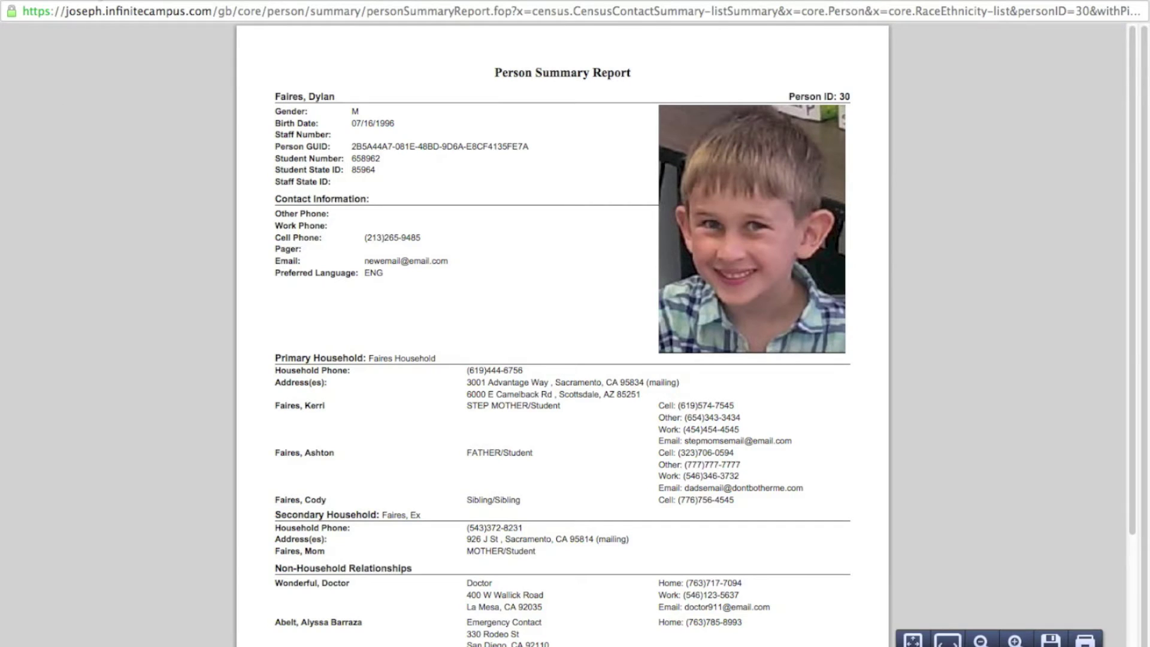
{"action": "left_click", "coordinate": [13, 0]}
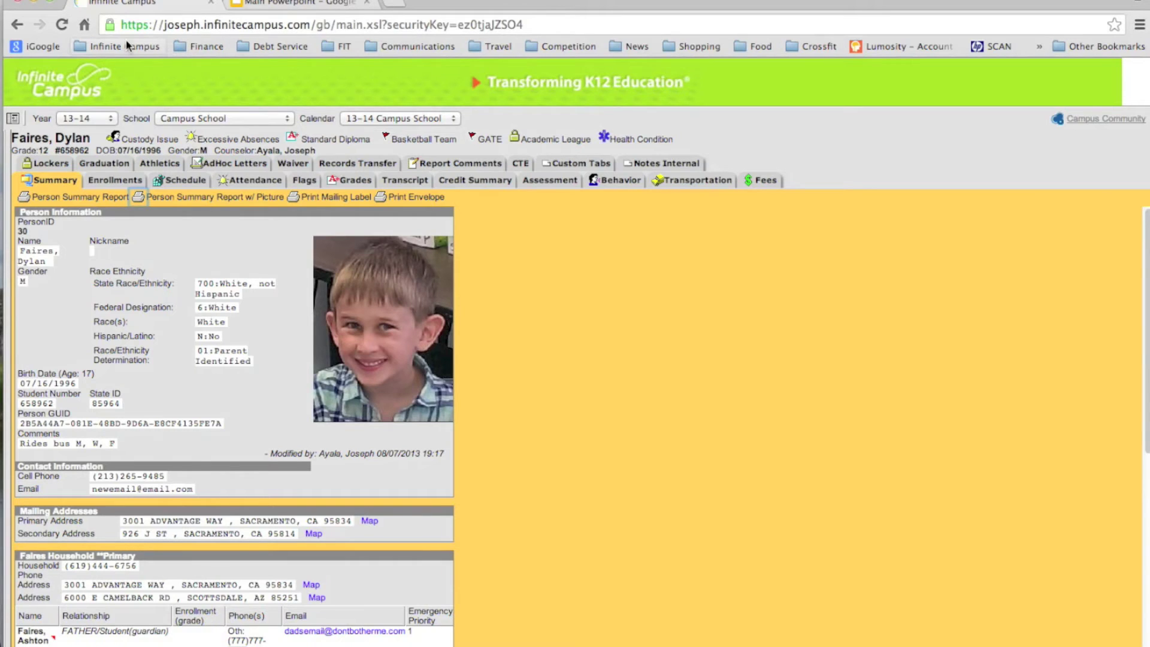
Step: Open the student's 13-14 Campus School enrollment and examine its future enrollment and state reporting fields
{"action": "left_click", "coordinate": [114, 183]}
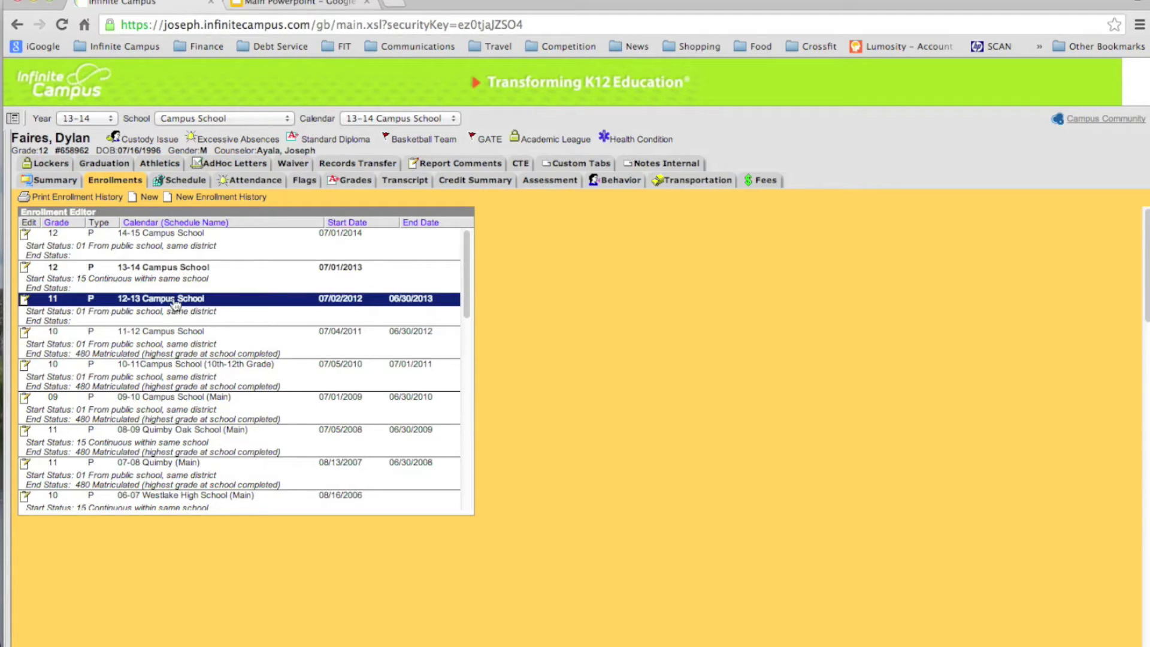
{"action": "left_click", "coordinate": [173, 271]}
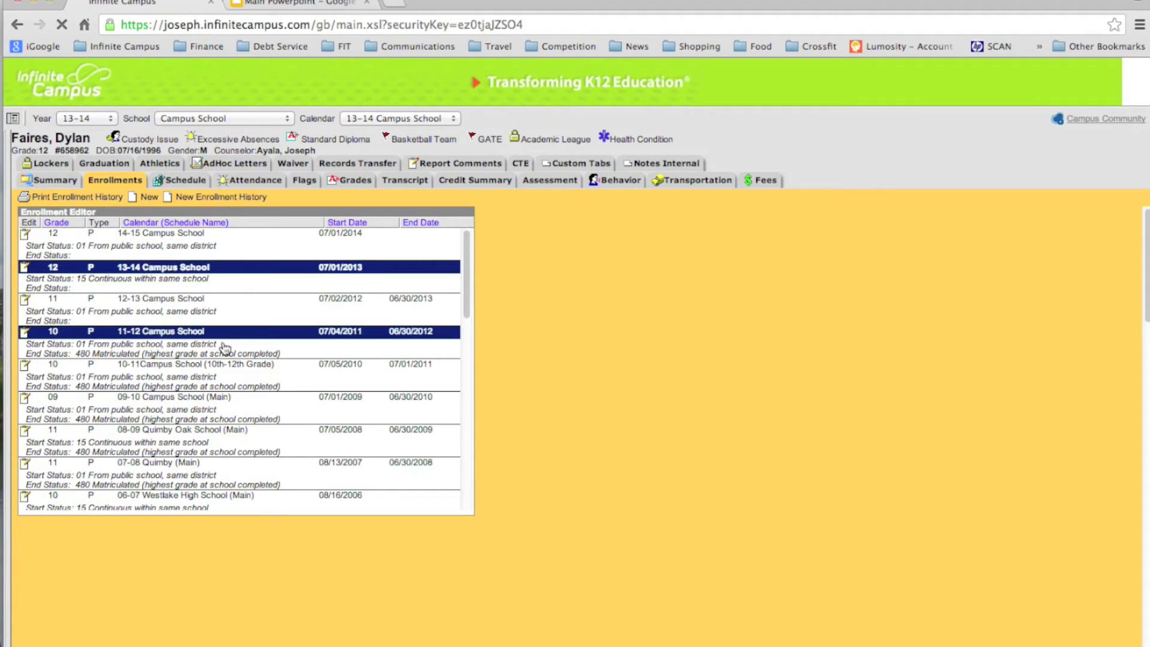
{"action": "scroll", "coordinate": [430, 428], "scroll_direction": "down", "scroll_amount": 3}
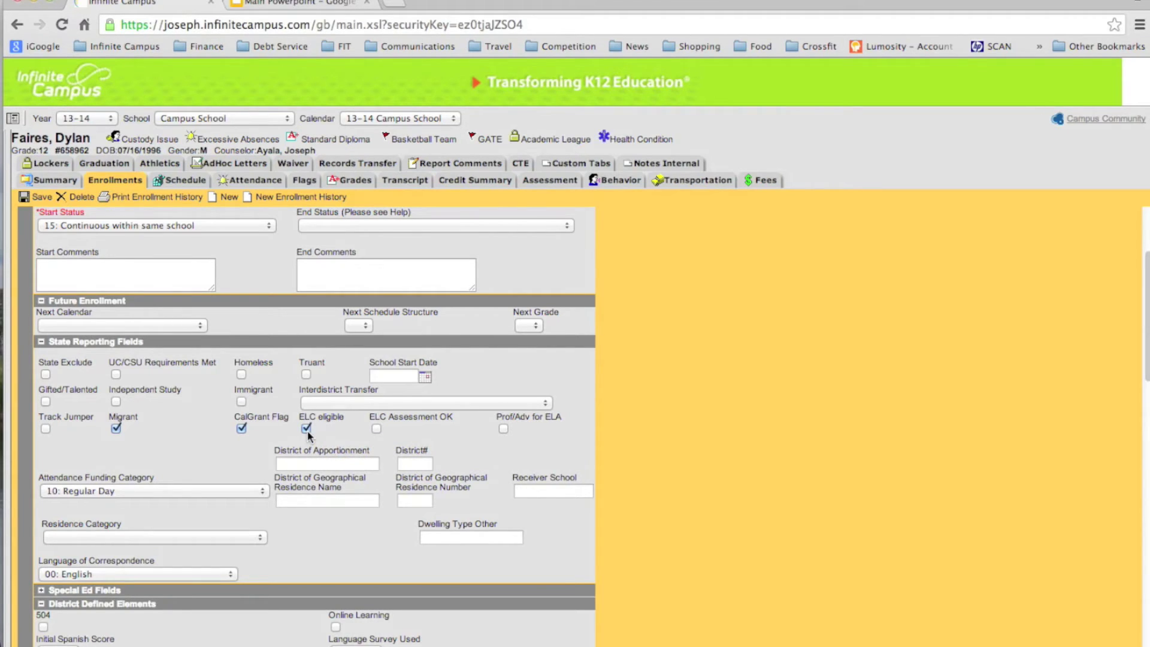
Step: View the student's schedule as a table grouped by day for Term Q1 and as a list grouped by course
{"action": "left_click", "coordinate": [191, 183]}
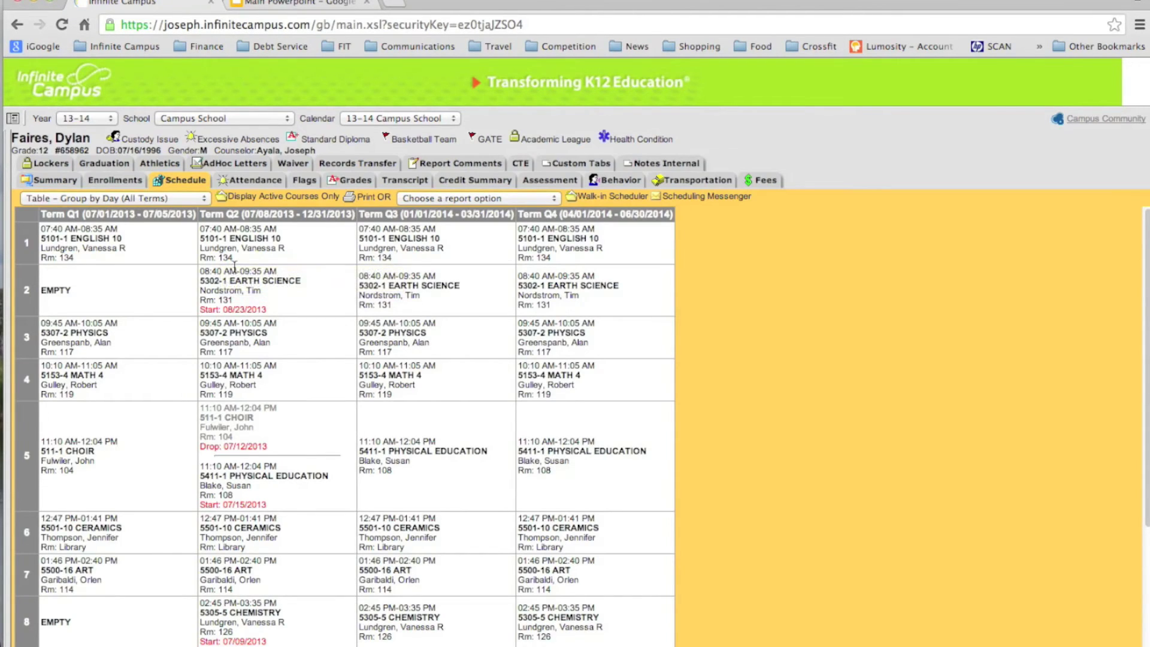
{"action": "left_click", "coordinate": [188, 199]}
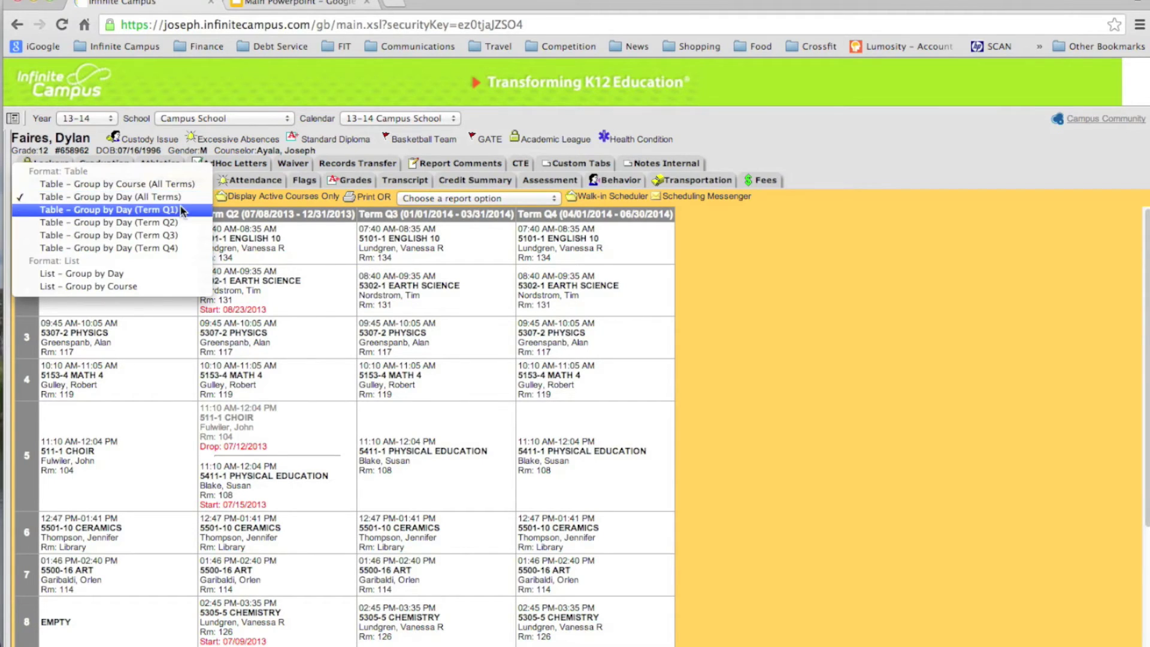
{"action": "left_click", "coordinate": [179, 210]}
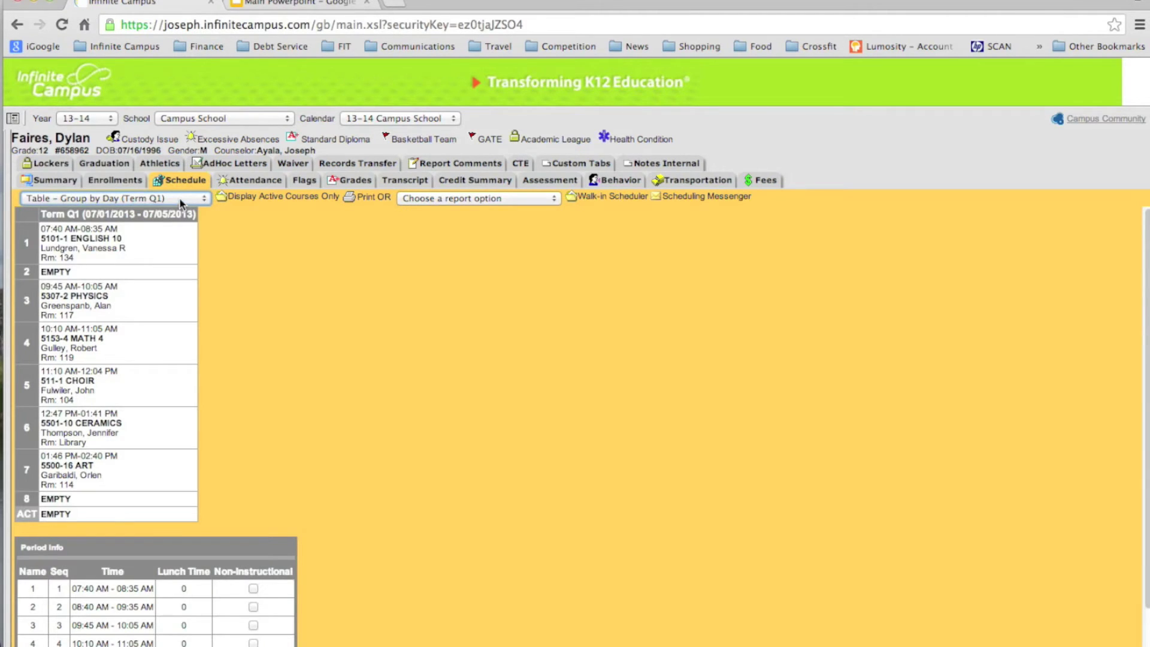
{"action": "left_click", "coordinate": [179, 198]}
{"action": "left_click", "coordinate": [153, 273]}
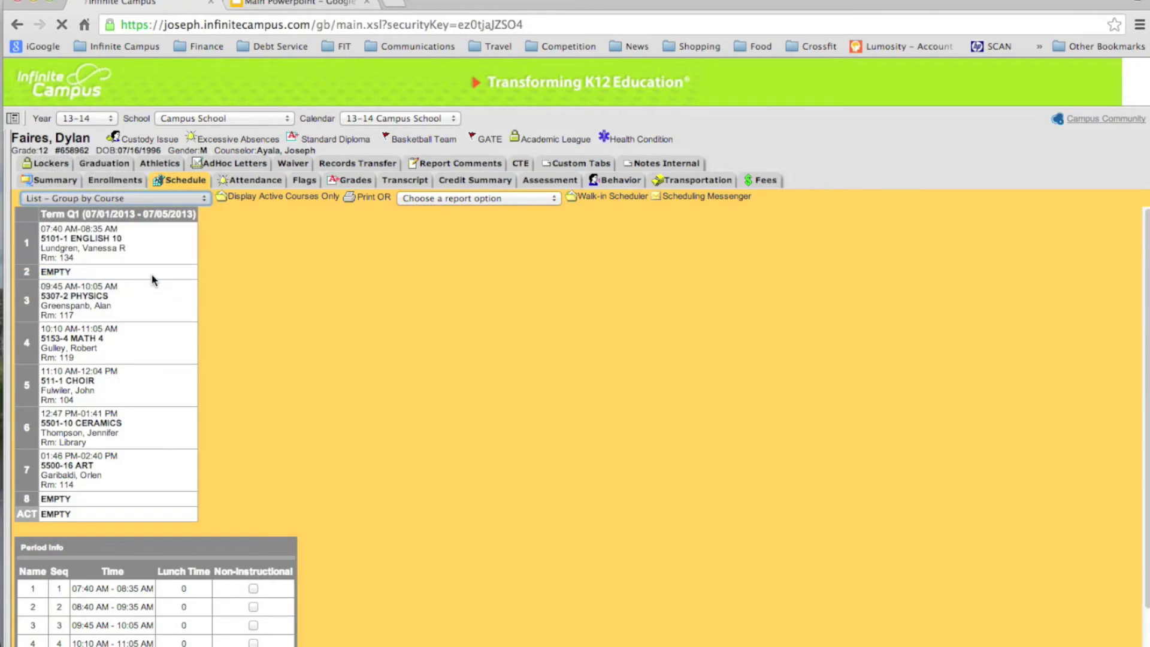
Step: Review the course list for every term, show the schedule as a table grouped by day for all terms, and view its printout
{"action": "scroll", "coordinate": [272, 331], "scroll_direction": "down", "scroll_amount": 4}
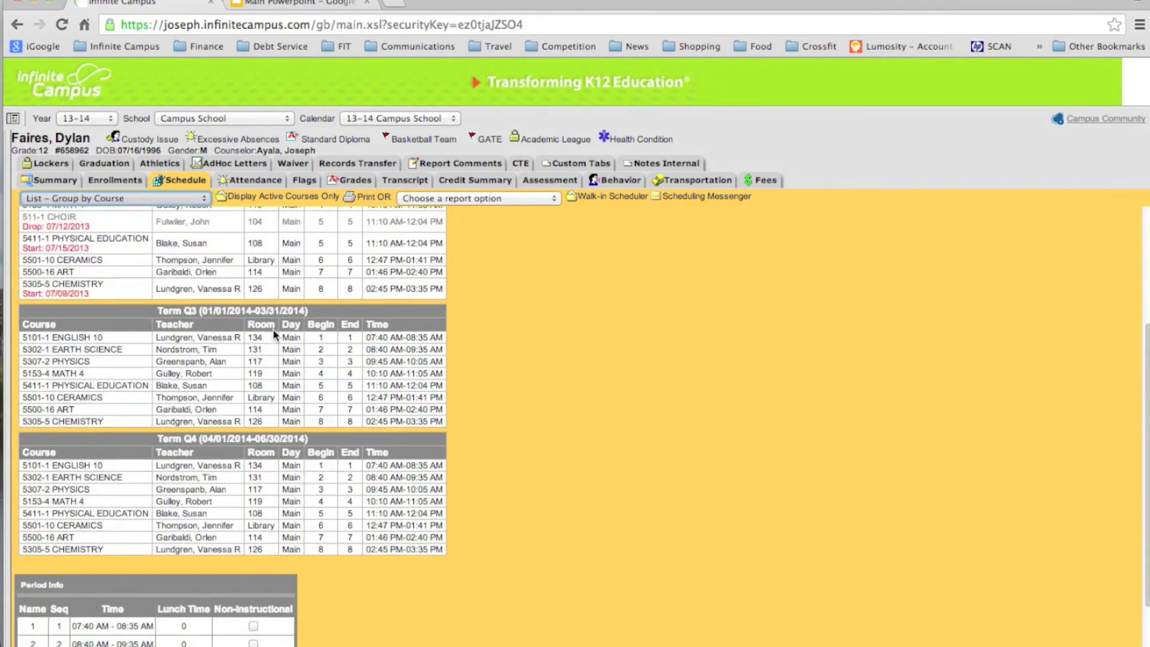
{"action": "scroll", "coordinate": [272, 328], "scroll_direction": "up", "scroll_amount": 3}
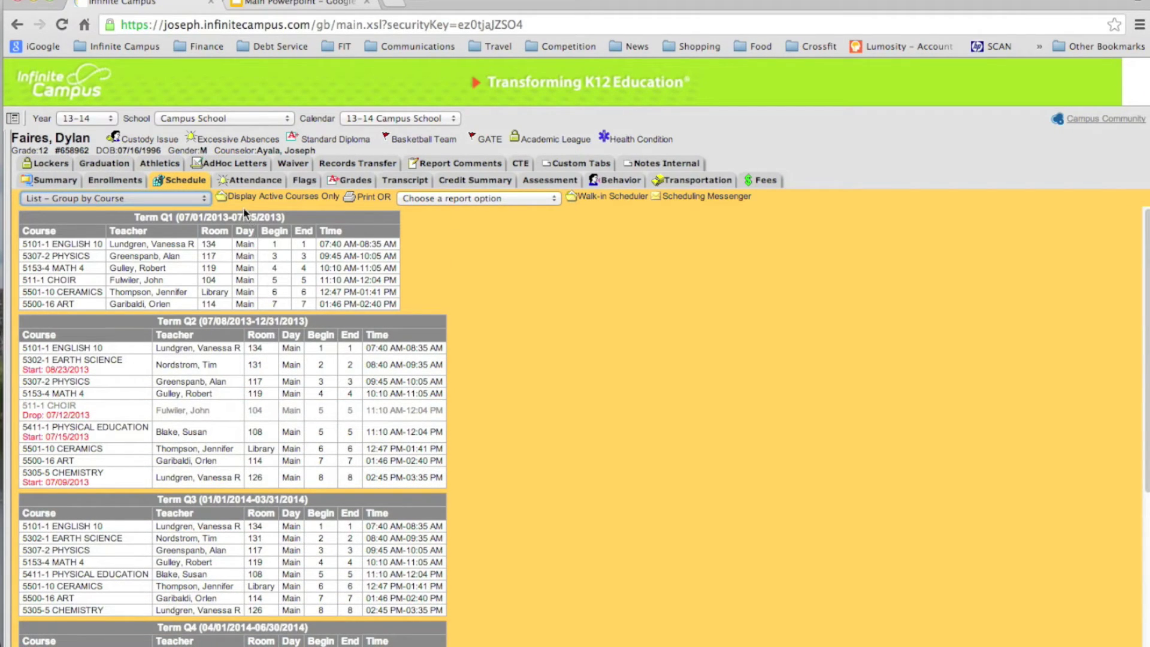
{"action": "left_click", "coordinate": [197, 203]}
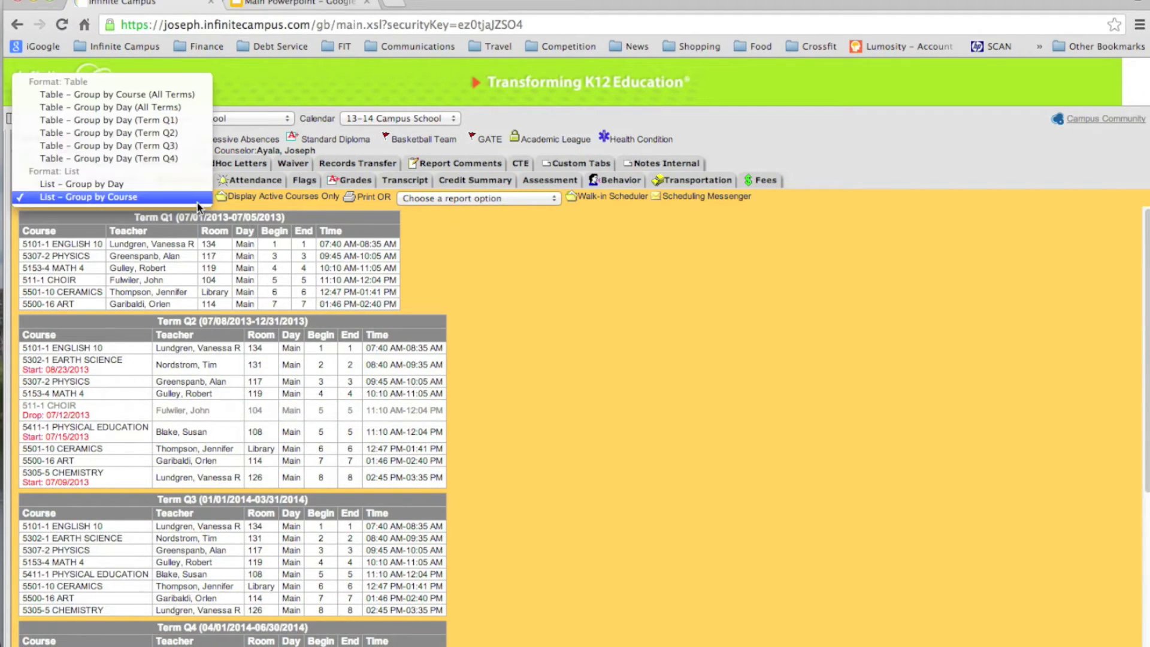
{"action": "left_click", "coordinate": [161, 107]}
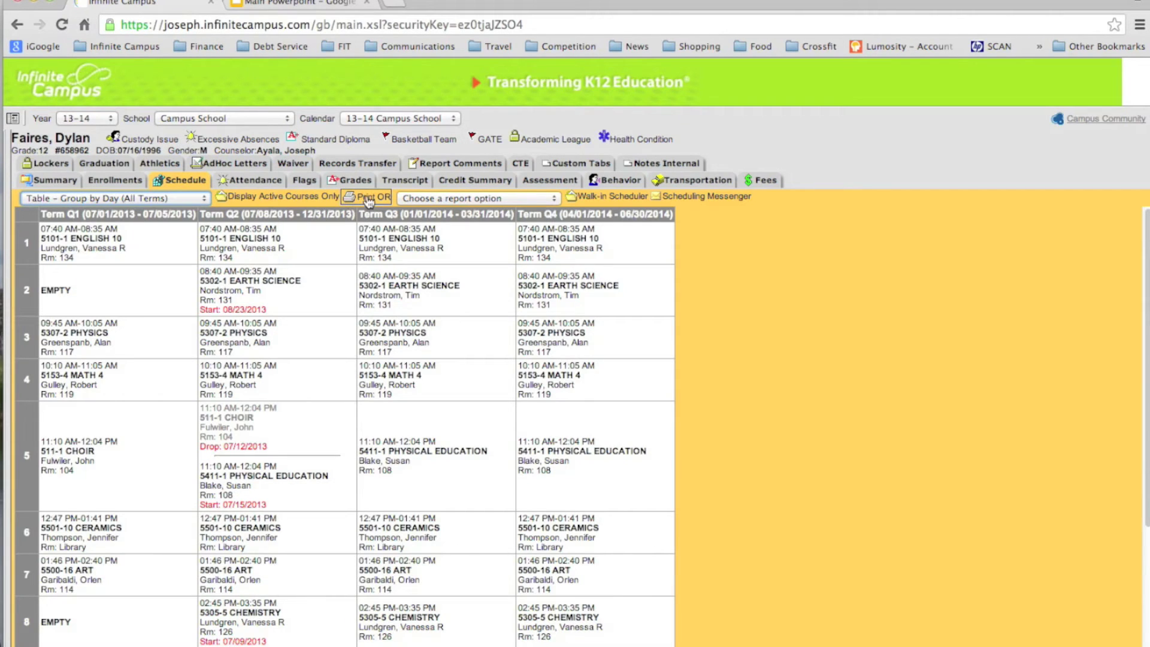
{"action": "left_click", "coordinate": [364, 198]}
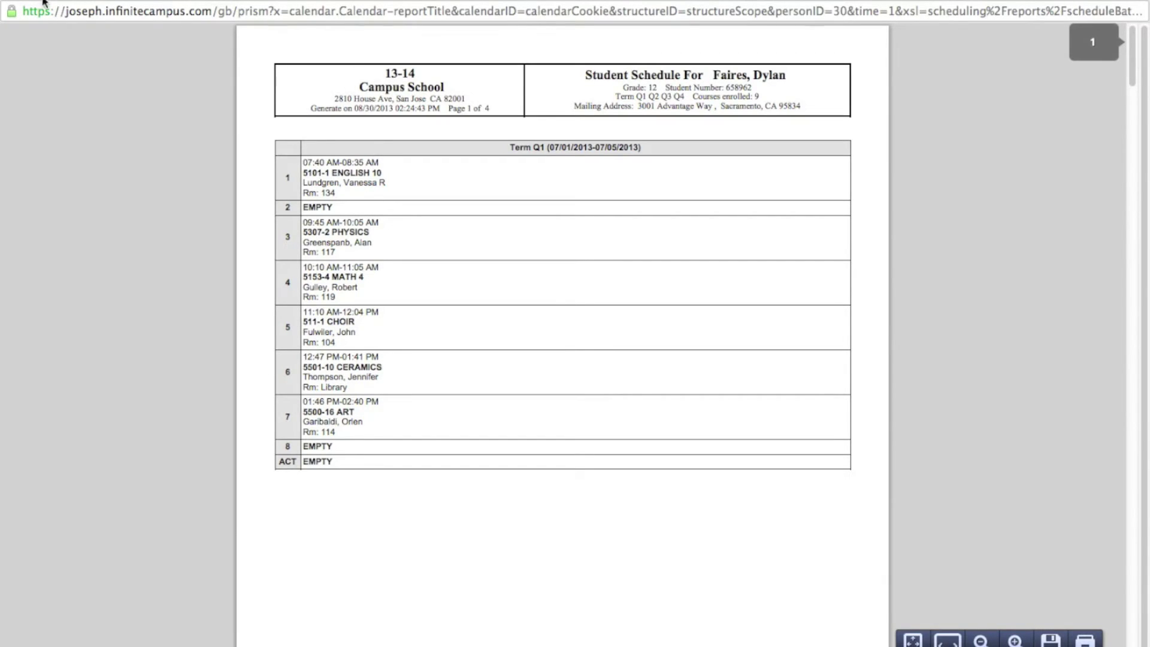
{"action": "left_click", "coordinate": [16, 1]}
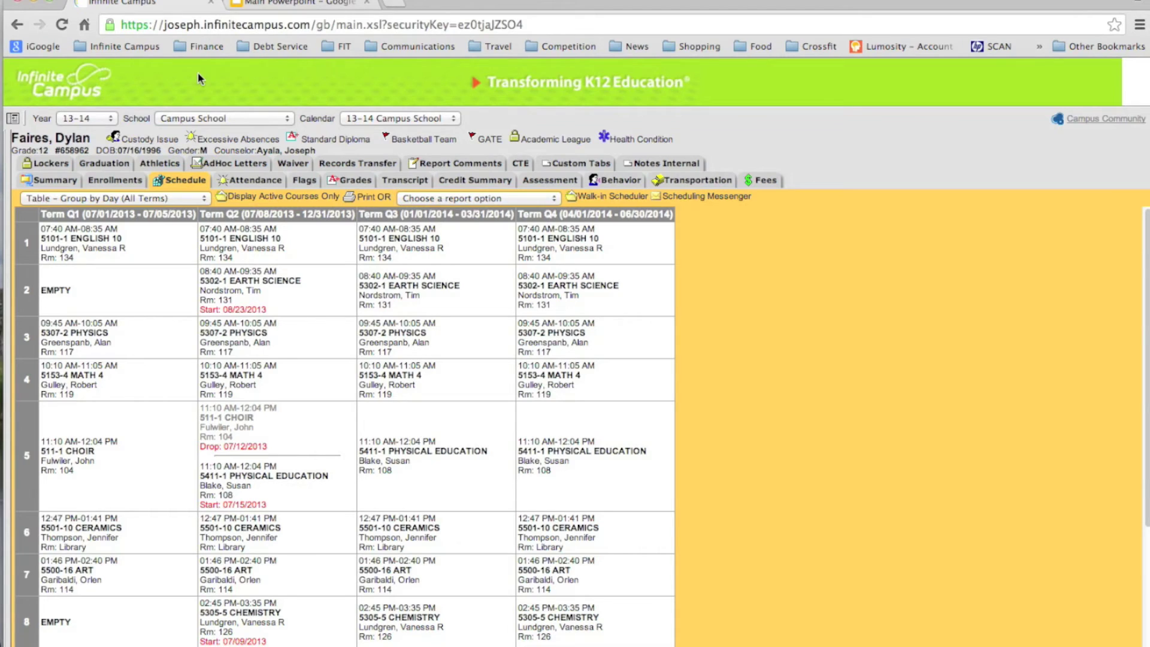
Step: Open the Walk-in Scheduler and check section availability for the requested US History 5401 and Physics 5307 courses
{"action": "left_click", "coordinate": [611, 196]}
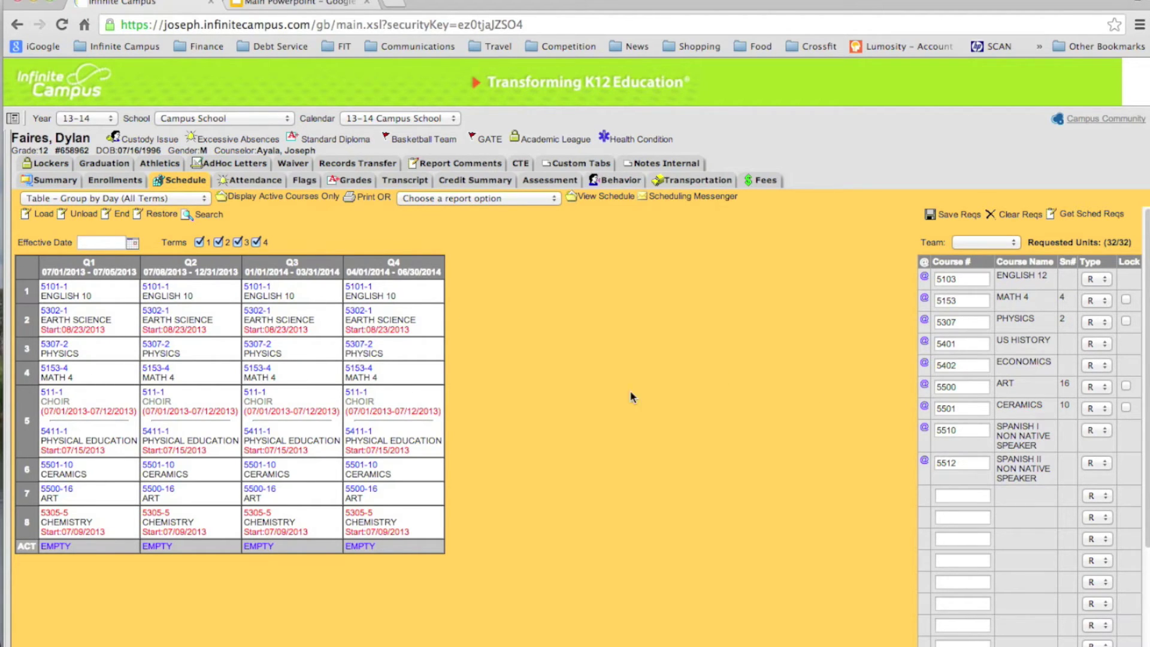
{"action": "left_click", "coordinate": [924, 343]}
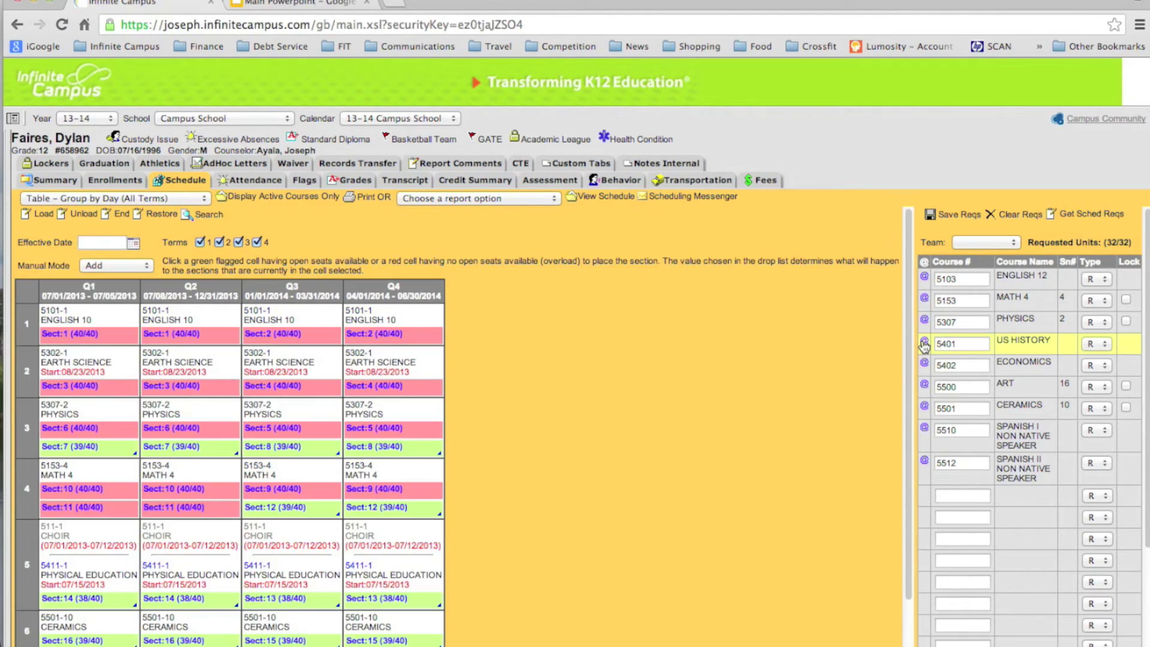
{"action": "left_click", "coordinate": [925, 321]}
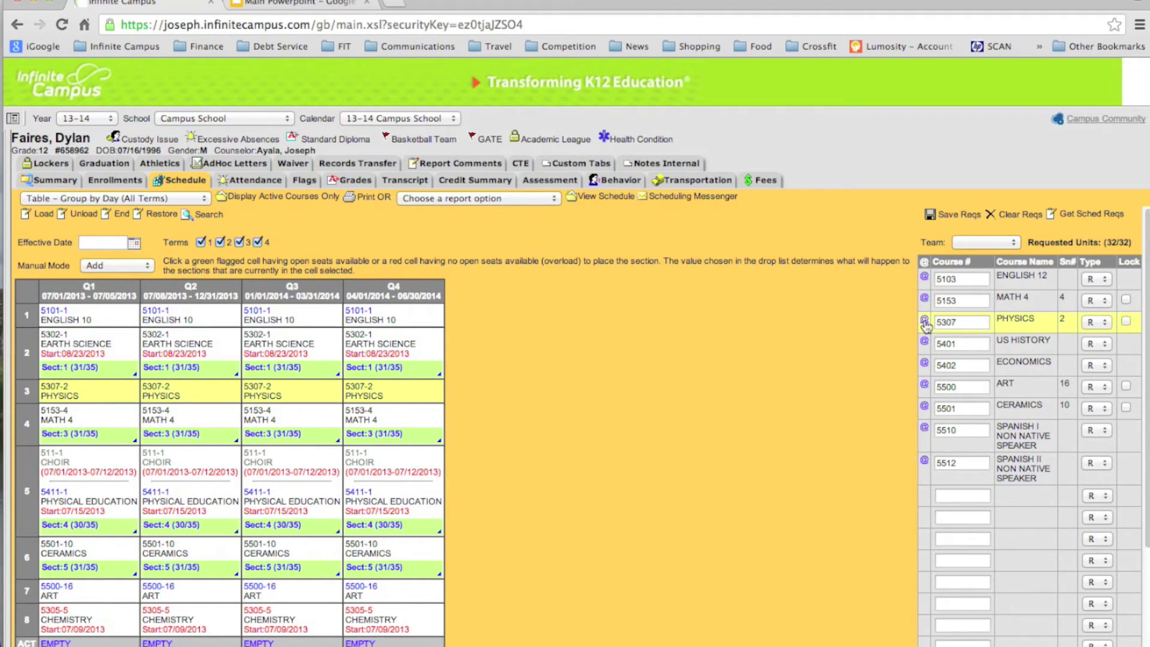
Step: Review the student's attendance by period and the grades by class and quarter
{"action": "left_click", "coordinate": [275, 181]}
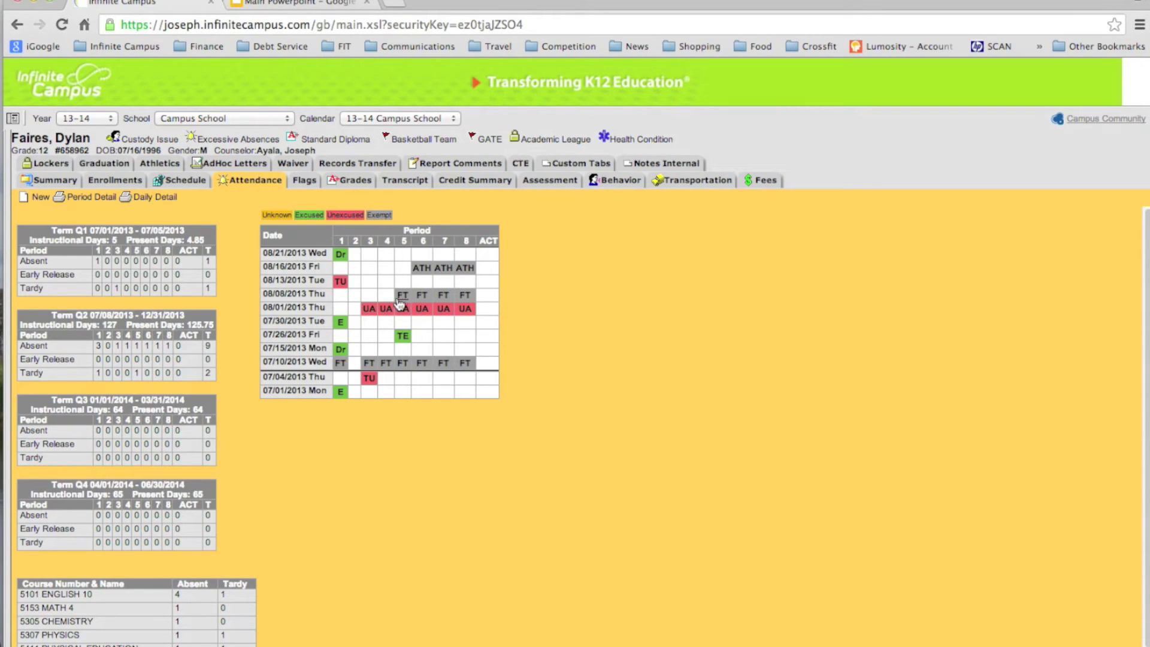
{"action": "mouse_move", "coordinate": [405, 301]}
{"action": "left_click", "coordinate": [349, 180]}
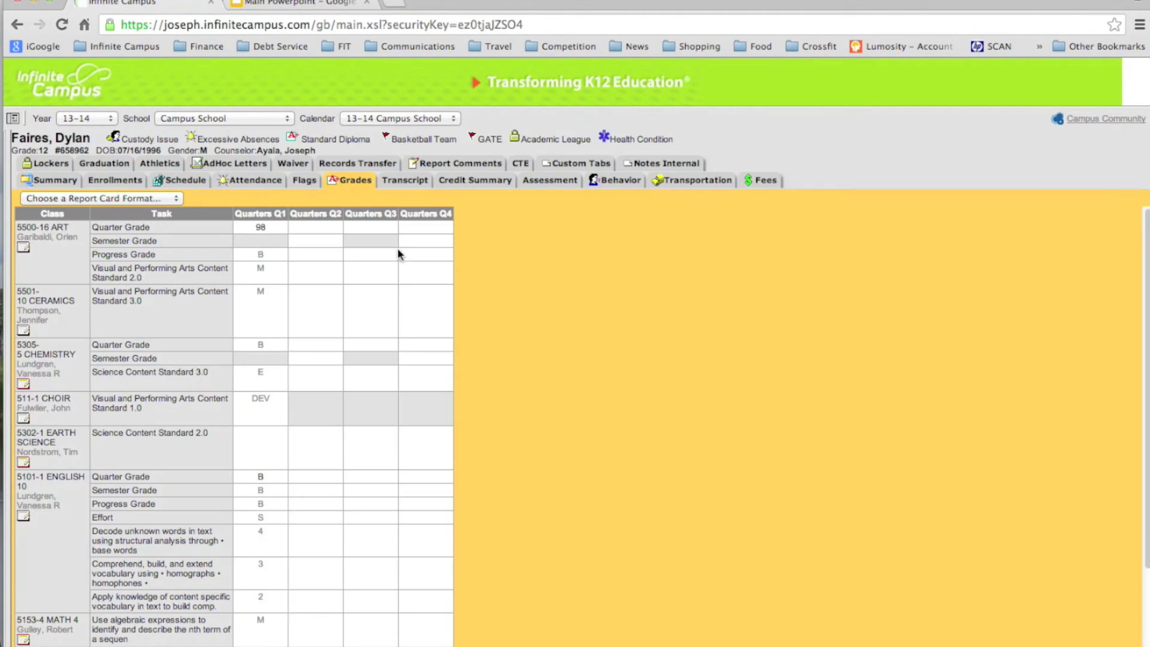
{"action": "scroll", "coordinate": [405, 294], "scroll_direction": "down", "scroll_amount": 3}
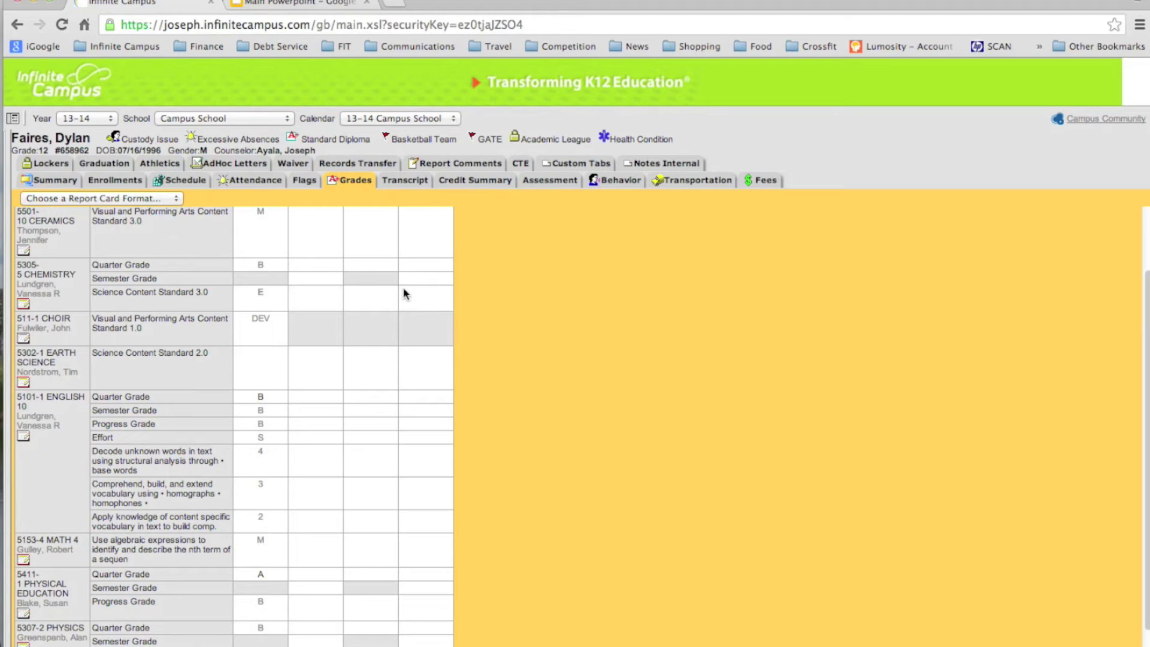
{"action": "scroll", "coordinate": [319, 305], "scroll_direction": "up", "scroll_amount": 3}
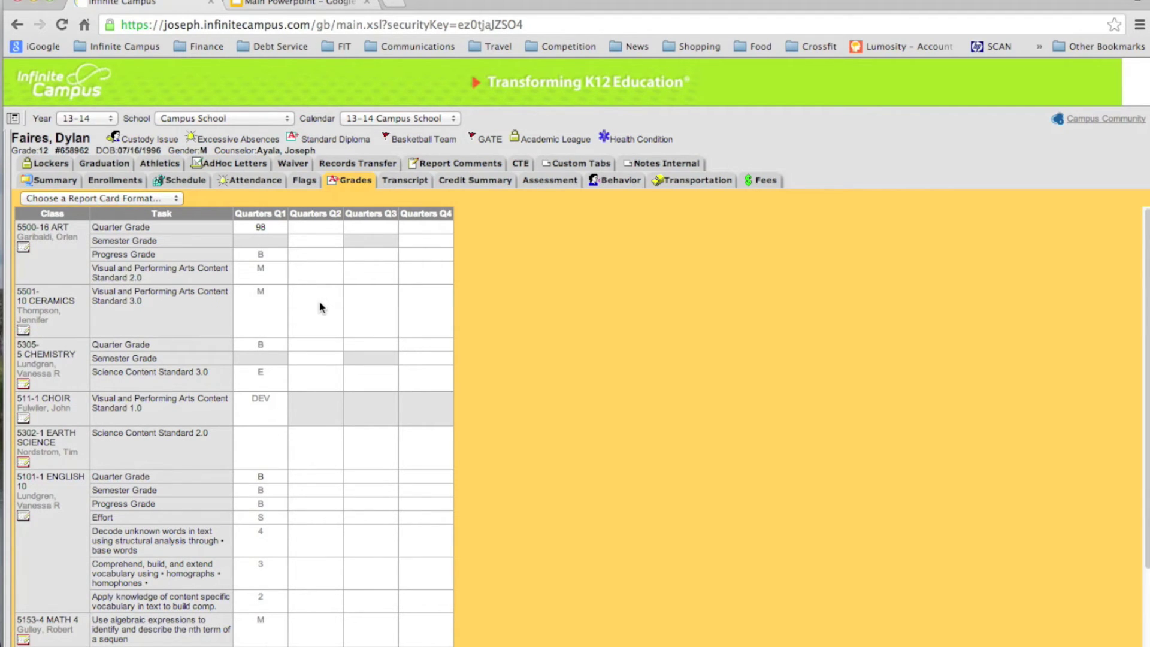
{"action": "scroll", "coordinate": [319, 306], "scroll_direction": "down", "scroll_amount": 3}
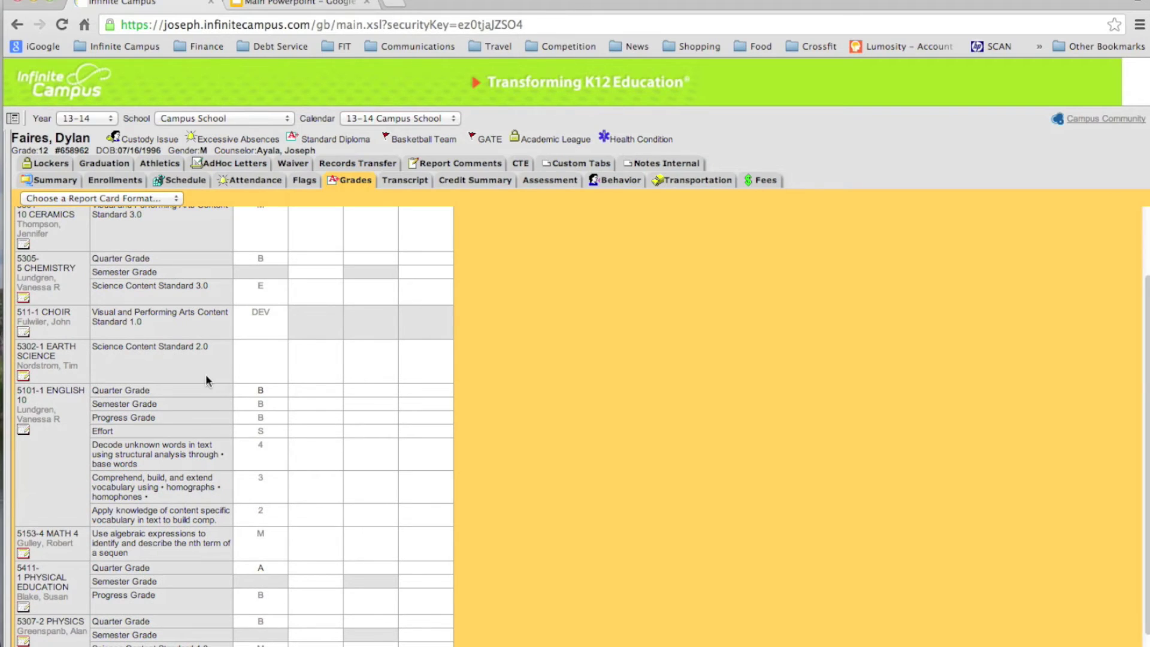
Step: Open the 5101-1 English 10 grade detail and examine its grading task summary and Q1 and Q2 assignments
{"action": "left_click", "coordinate": [24, 430]}
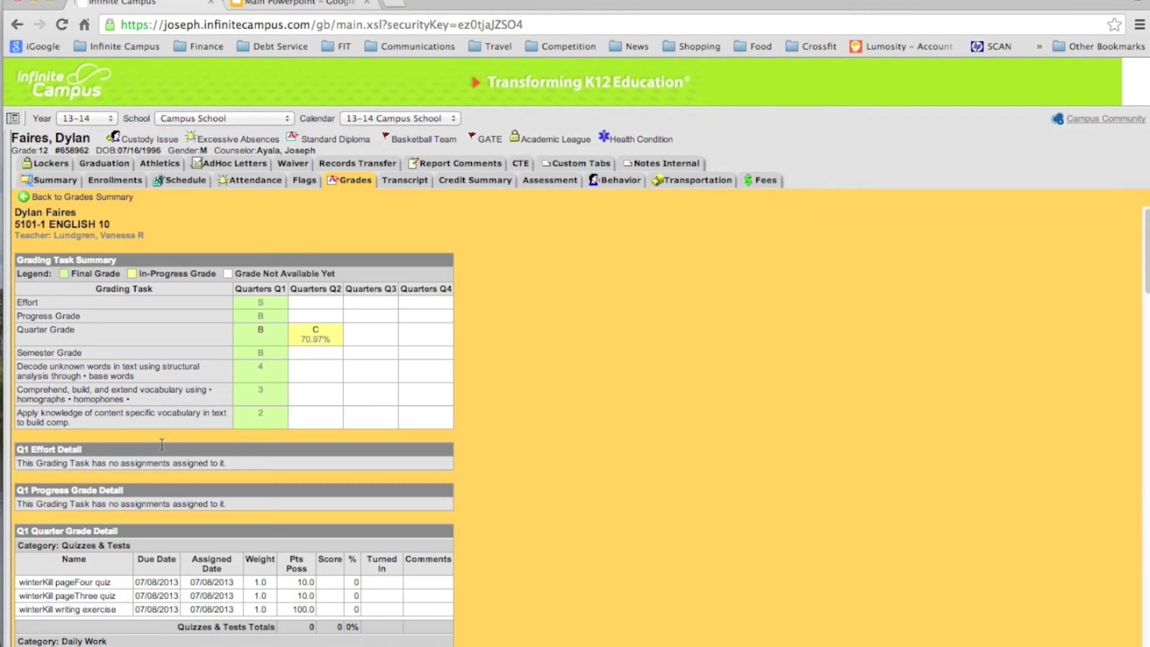
{"action": "scroll", "coordinate": [162, 444], "scroll_direction": "down", "scroll_amount": 10}
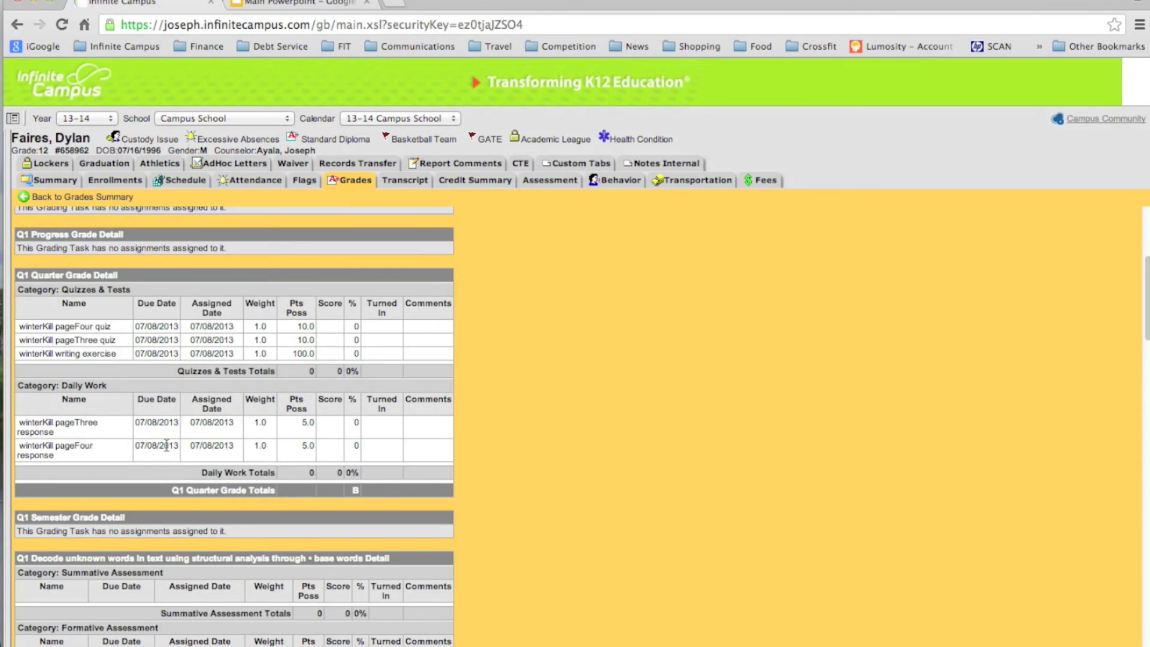
{"action": "scroll", "coordinate": [166, 444], "scroll_direction": "down", "scroll_amount": 3}
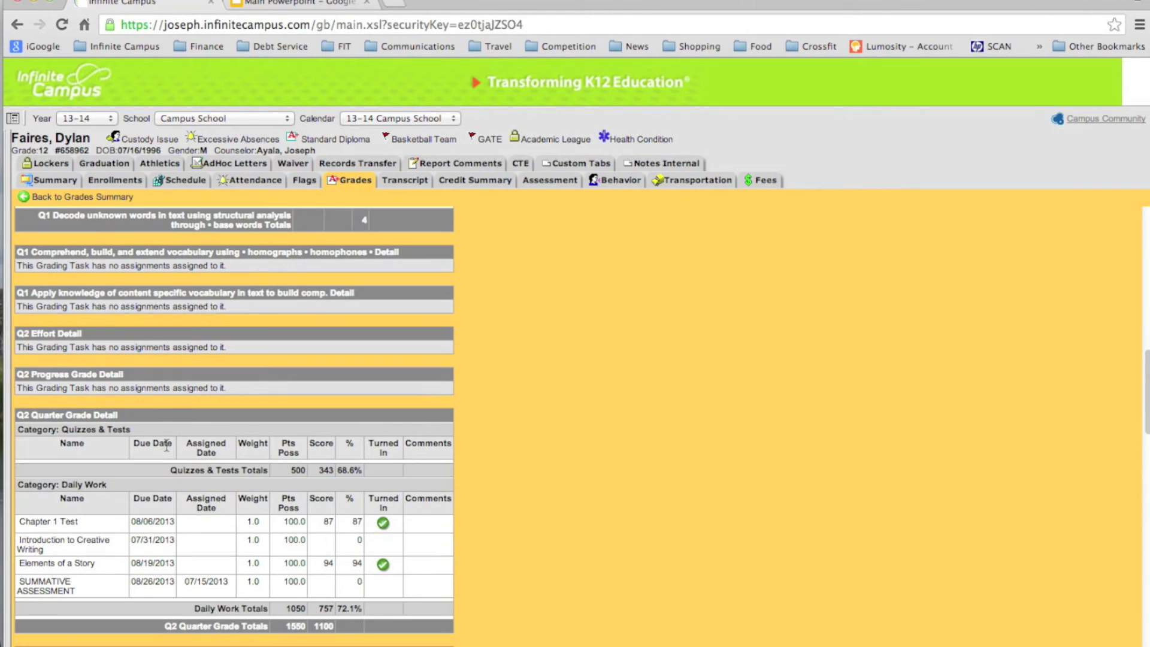
{"action": "scroll", "coordinate": [166, 444], "scroll_direction": "down", "scroll_amount": 2}
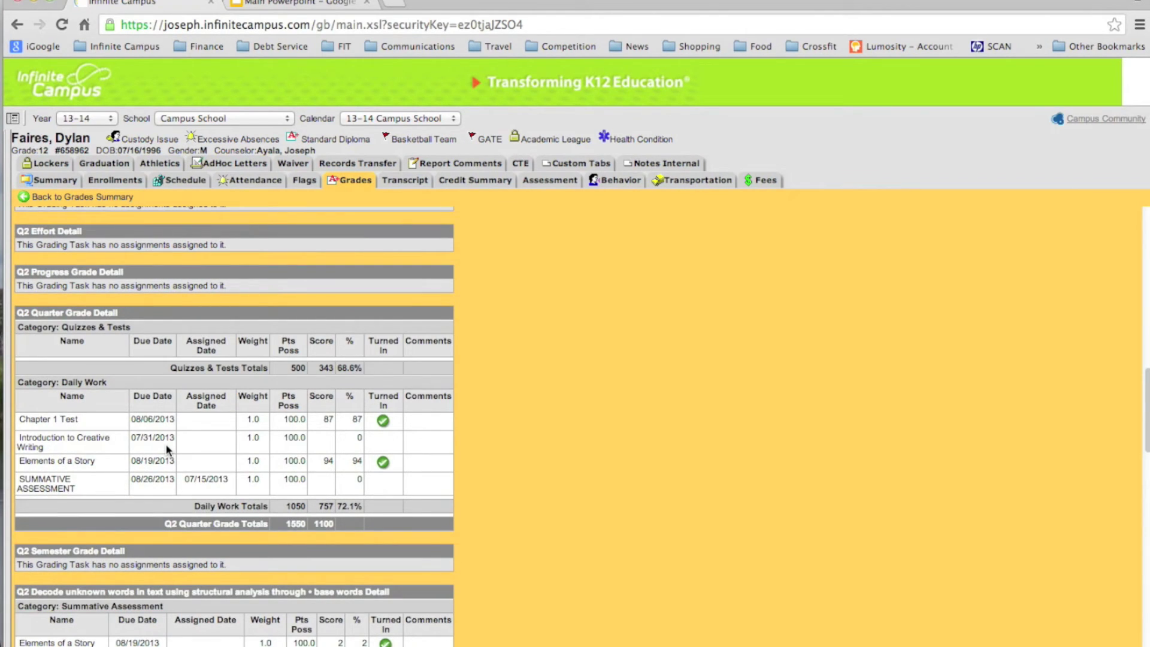
{"action": "scroll", "coordinate": [166, 444], "scroll_direction": "up", "scroll_amount": 10}
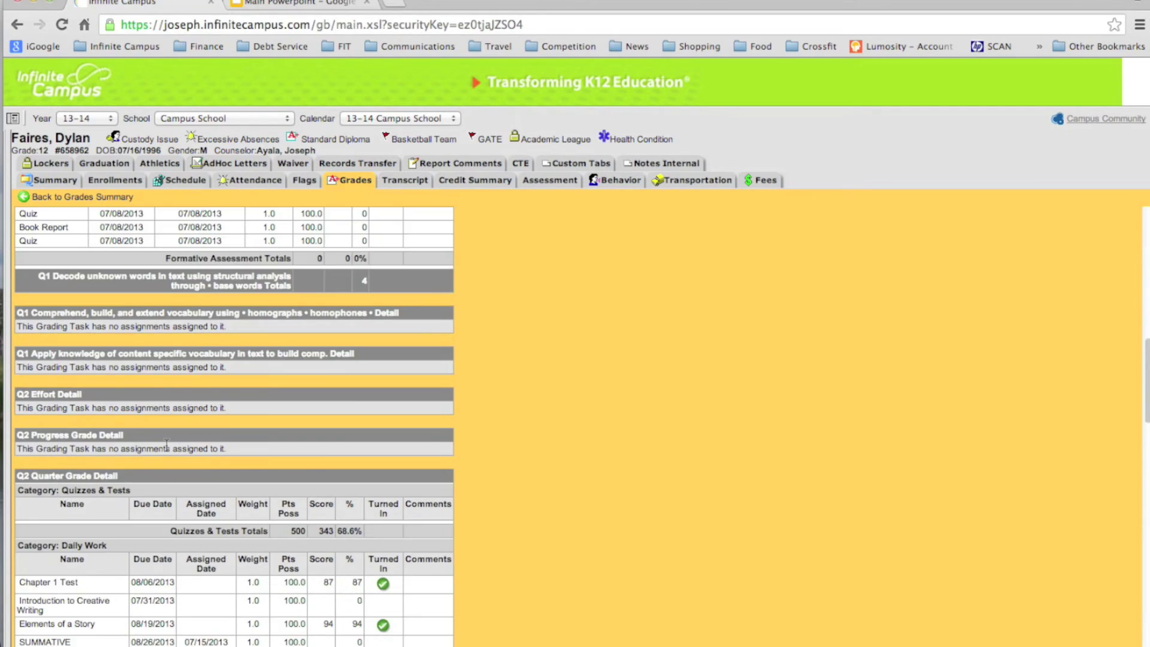
{"action": "scroll", "coordinate": [165, 444], "scroll_direction": "up", "scroll_amount": 8}
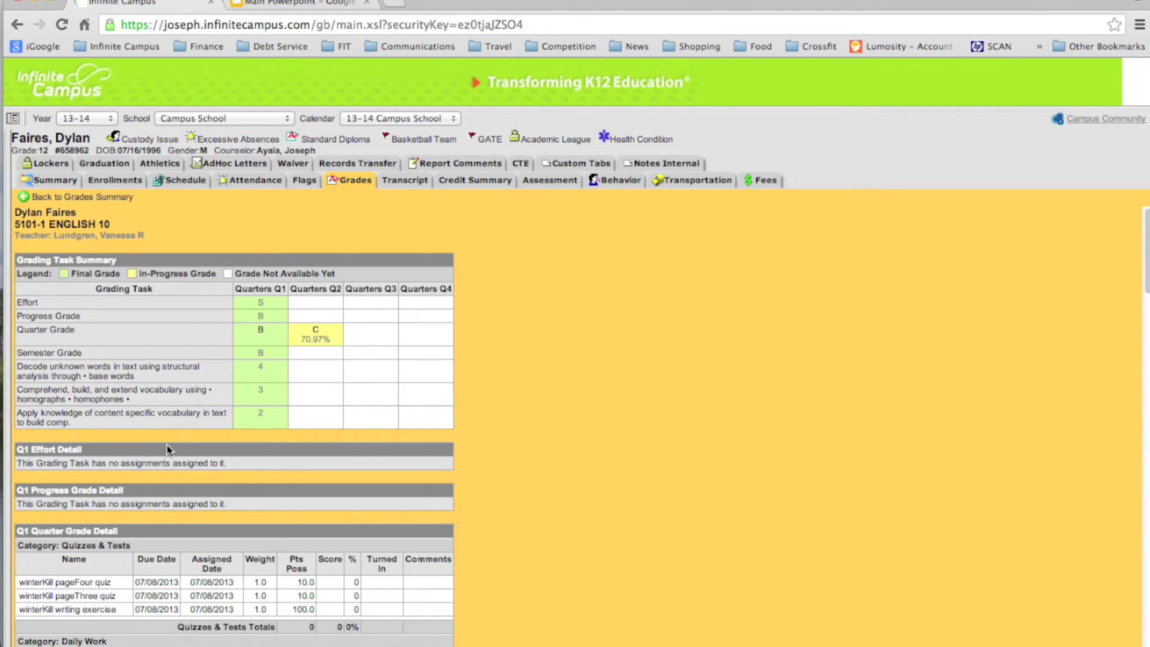
Step: View the student's transcript, generate the Transcript Sample 2 report, close it and check the other available transcript formats
{"action": "left_click", "coordinate": [410, 184]}
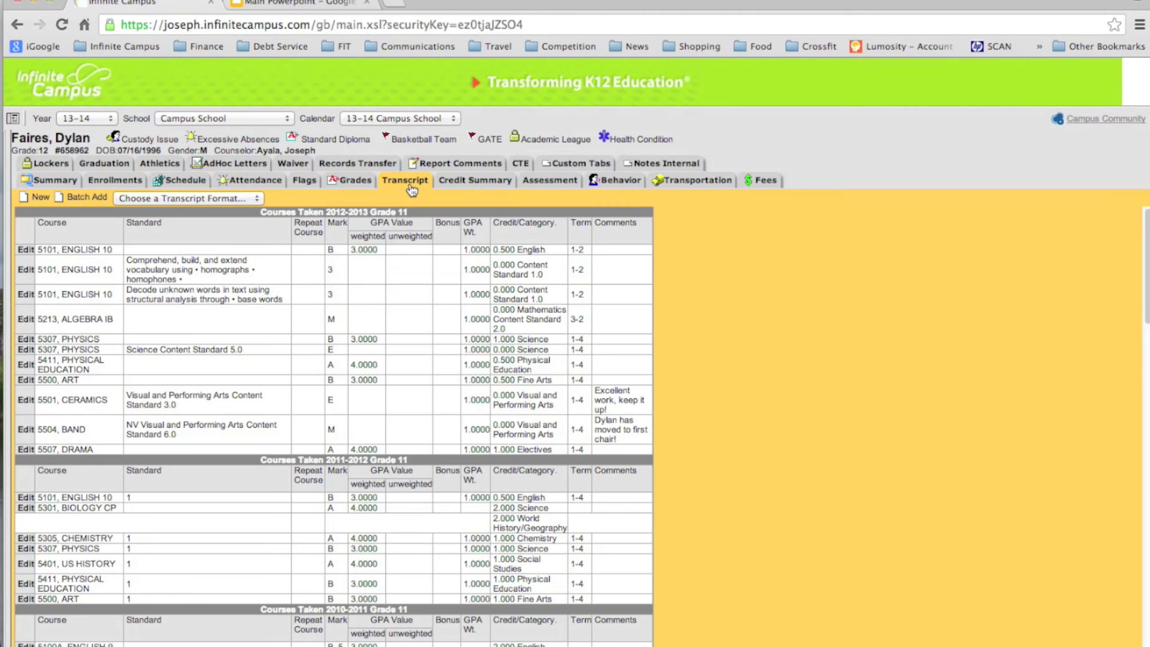
{"action": "left_click", "coordinate": [255, 200]}
{"action": "left_click", "coordinate": [218, 261]}
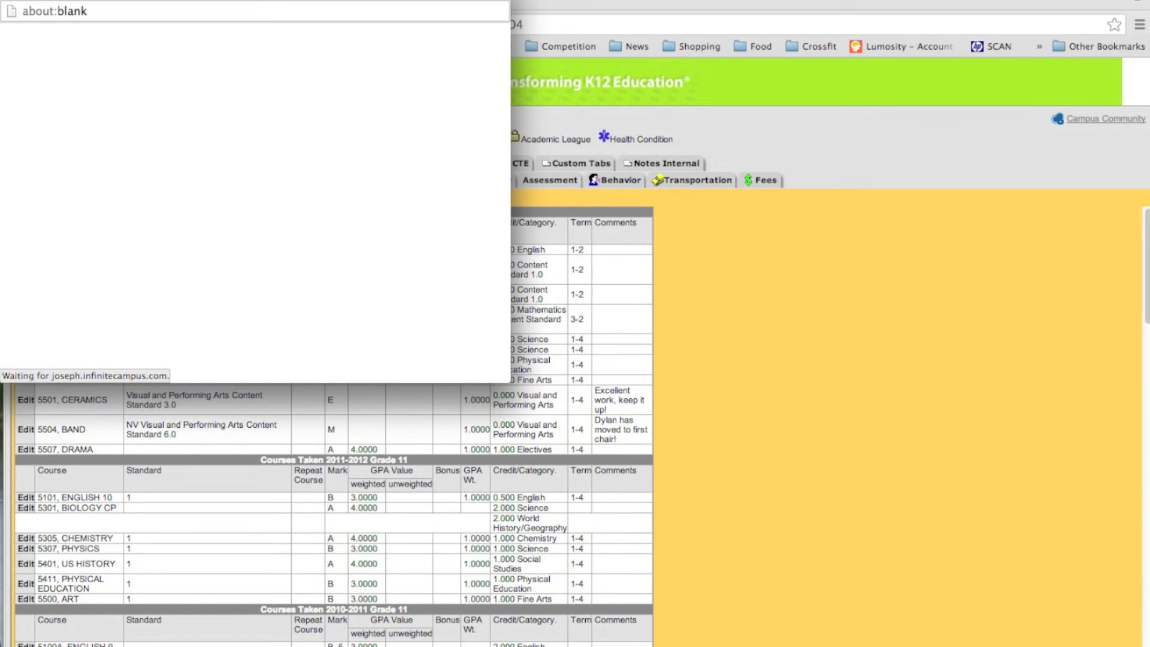
{"action": "key", "text": "ctrl+Up"}
{"action": "left_click", "coordinate": [505, 336]}
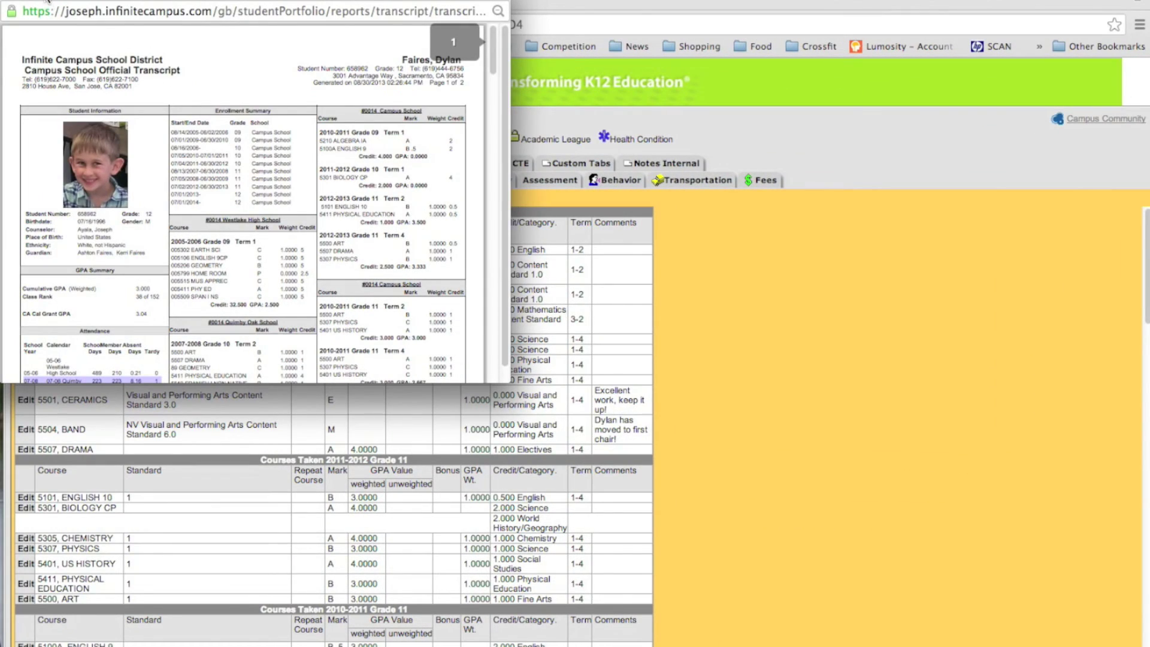
{"action": "left_click", "coordinate": [12, 0]}
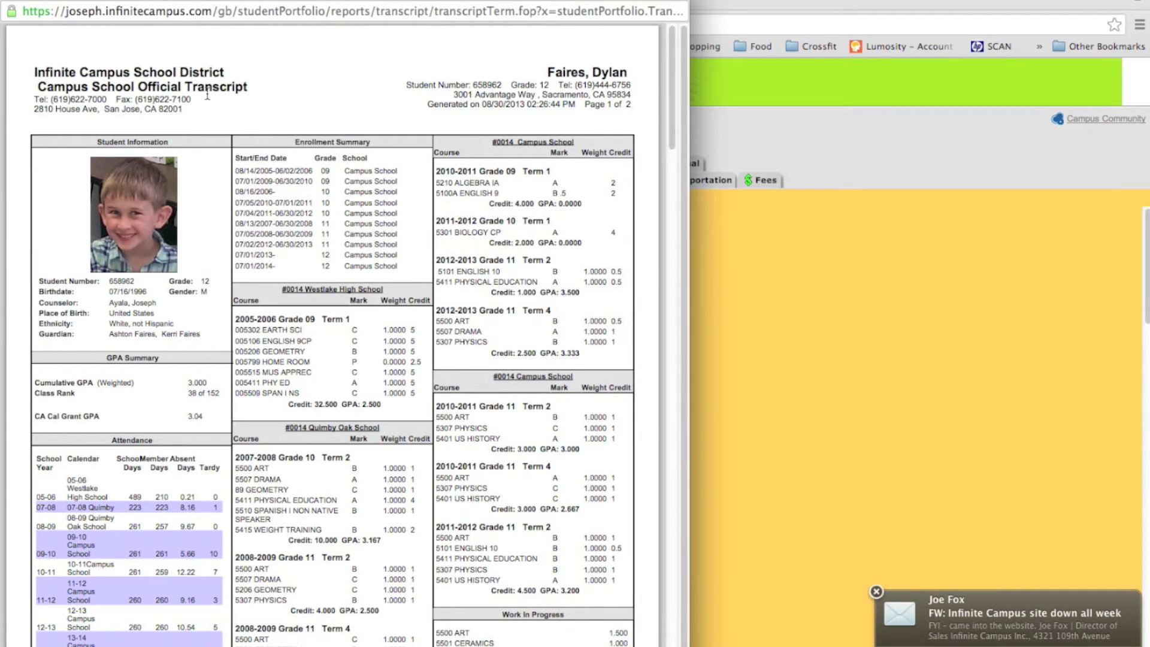
{"action": "left_click", "coordinate": [18, 1]}
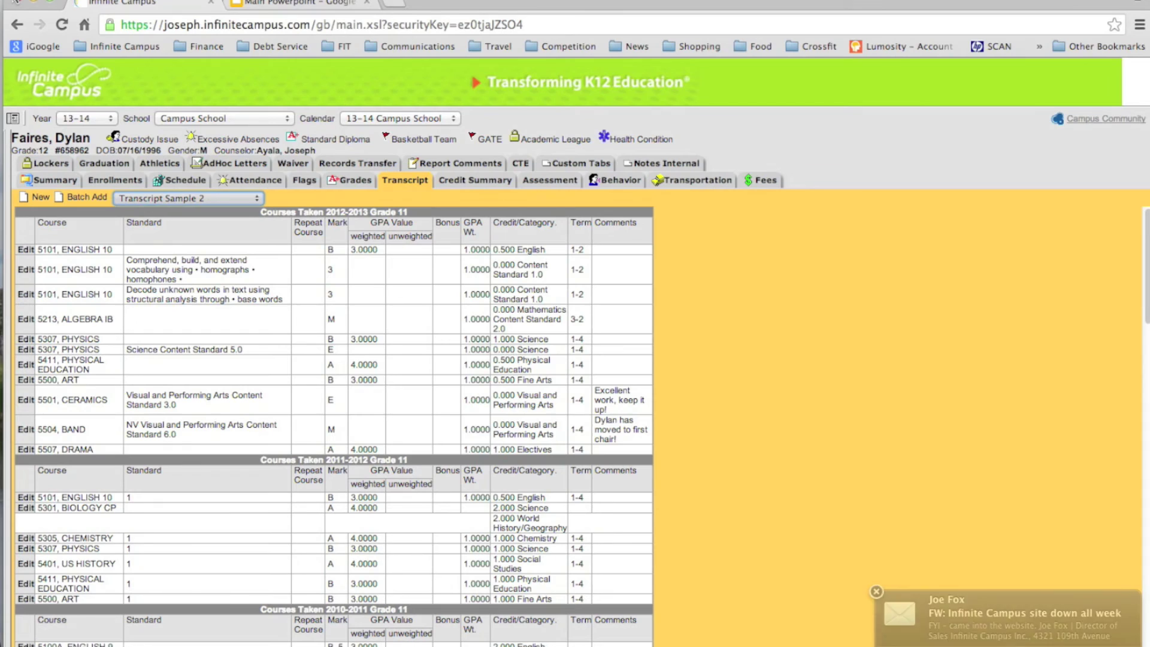
{"action": "left_click", "coordinate": [255, 195]}
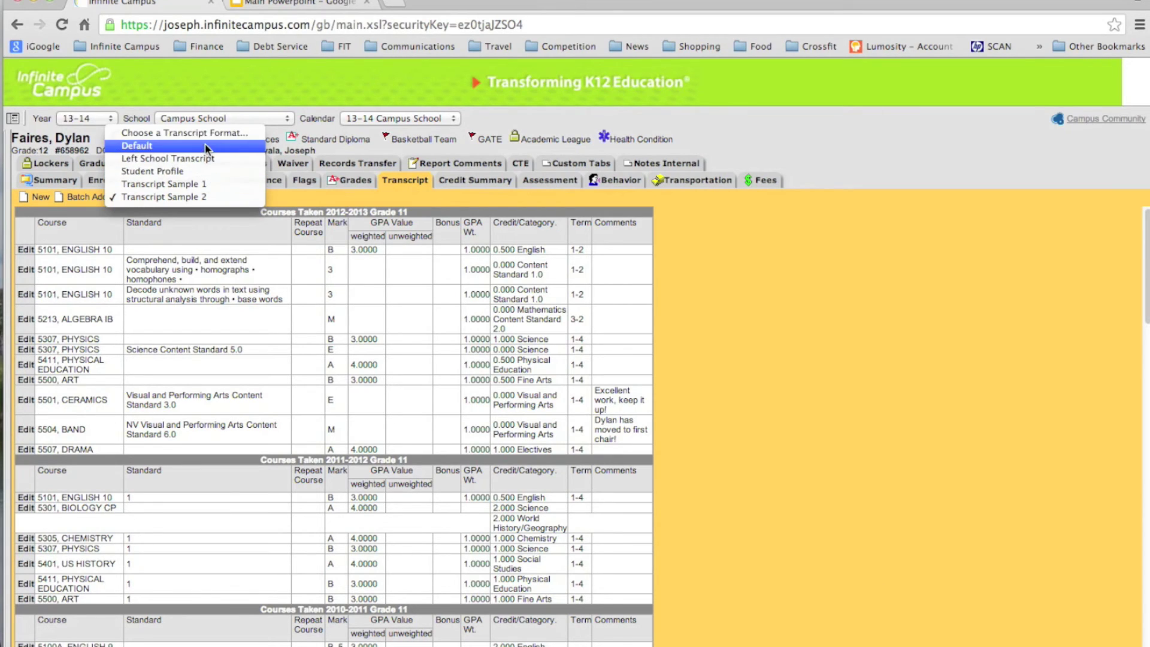
{"action": "left_click", "coordinate": [309, 197]}
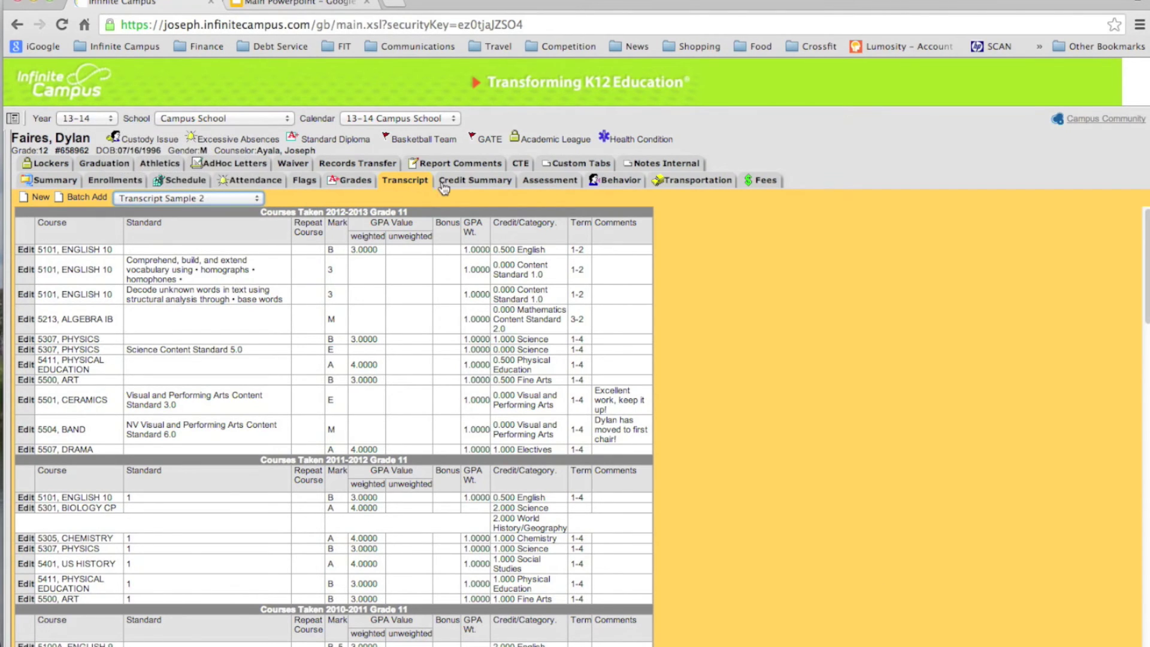
Step: View the credit summary and open the Literary Responses & Analysis score under the CAHSEE 2008 ELA assessment
{"action": "left_click", "coordinate": [471, 182]}
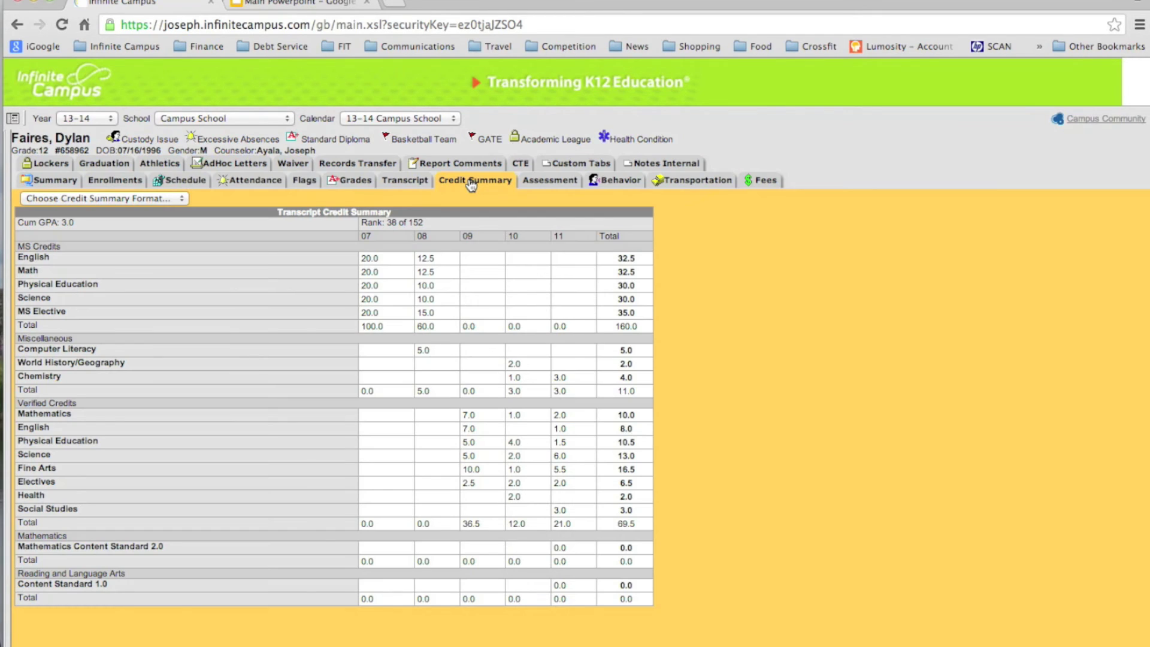
{"action": "left_click", "coordinate": [562, 182]}
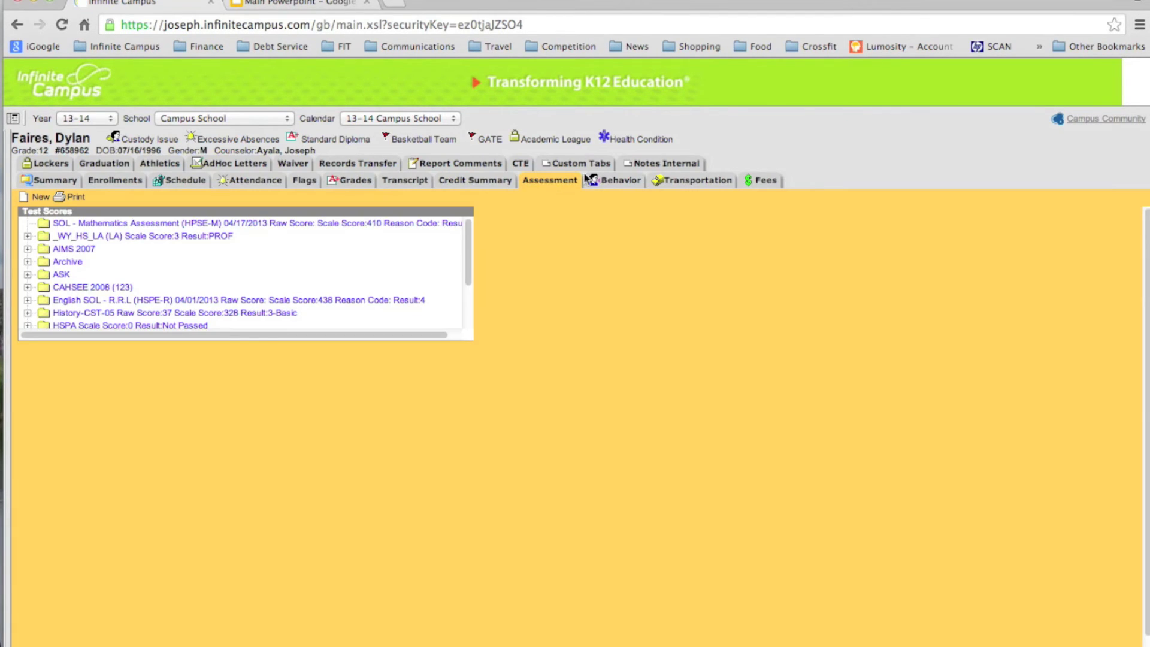
{"action": "left_click", "coordinate": [28, 287]}
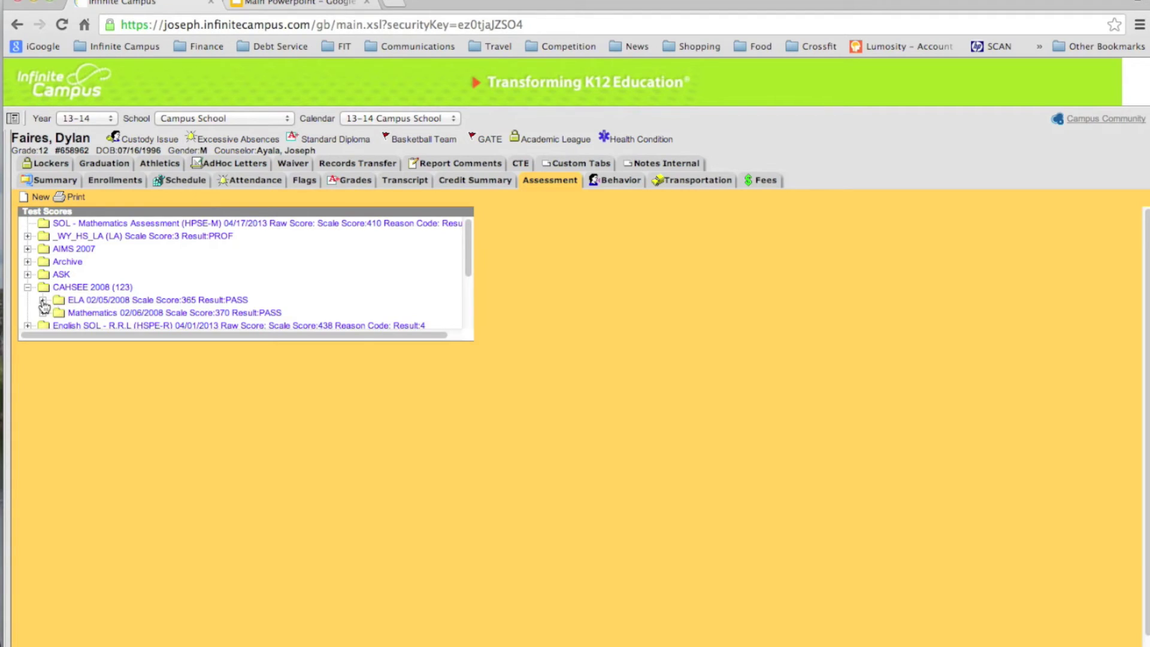
{"action": "left_click", "coordinate": [42, 300]}
{"action": "left_click", "coordinate": [120, 314]}
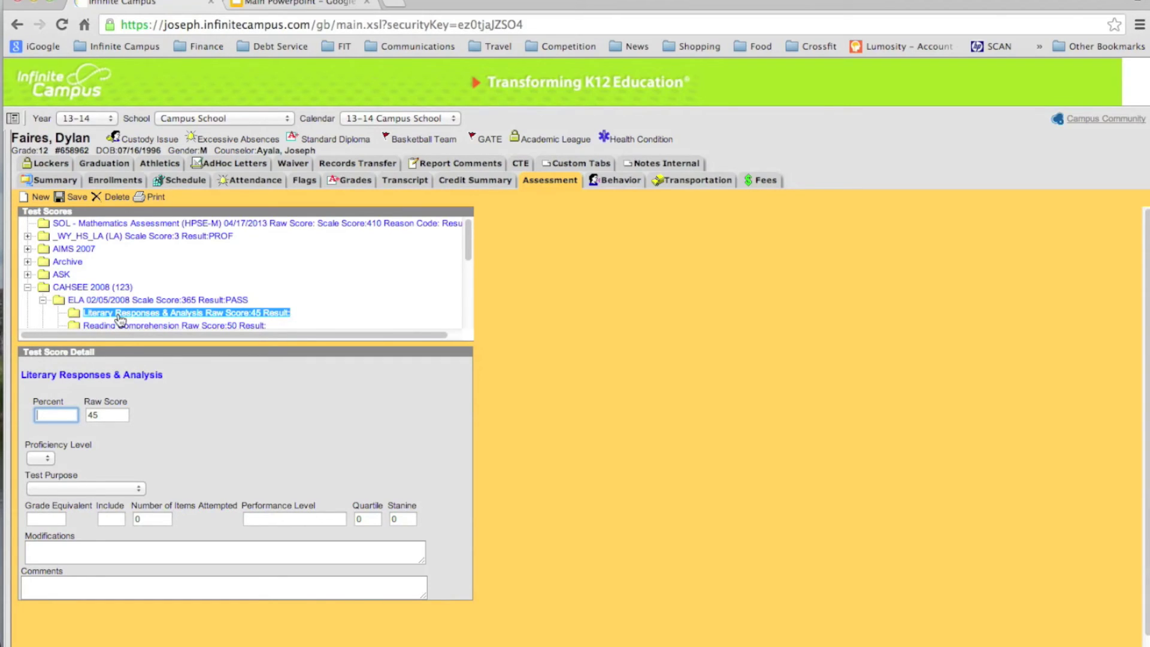
Step: Review the student's behavior incidents, transportation calendars and 13-14 fees and payments
{"action": "left_click", "coordinate": [610, 185]}
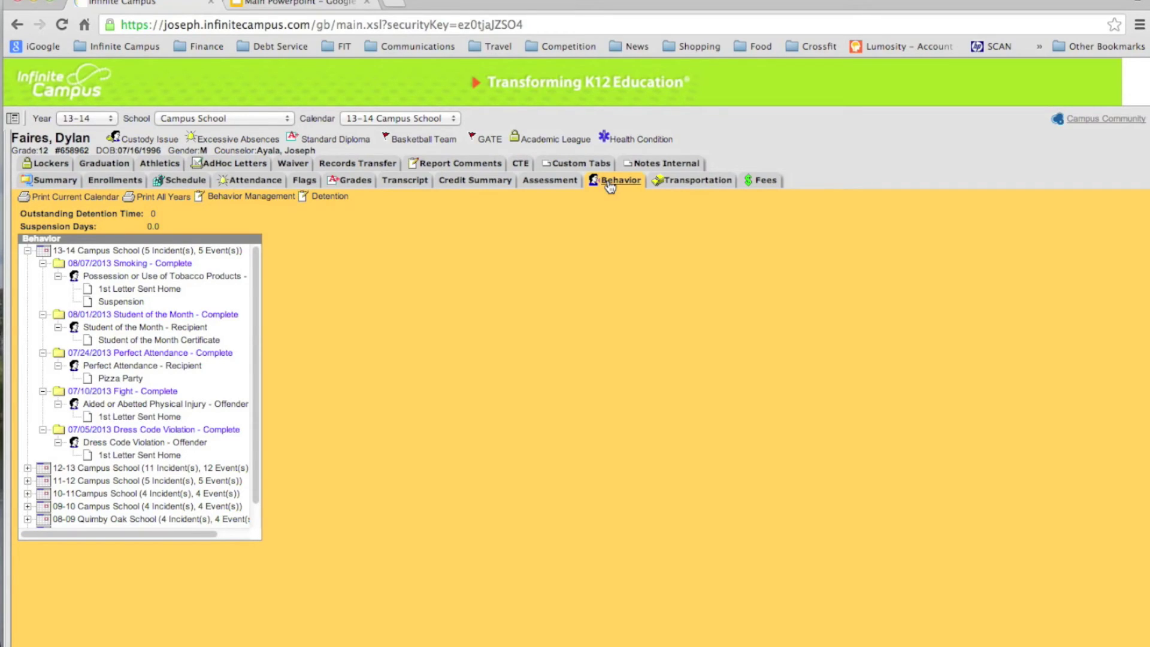
{"action": "left_click", "coordinate": [680, 182]}
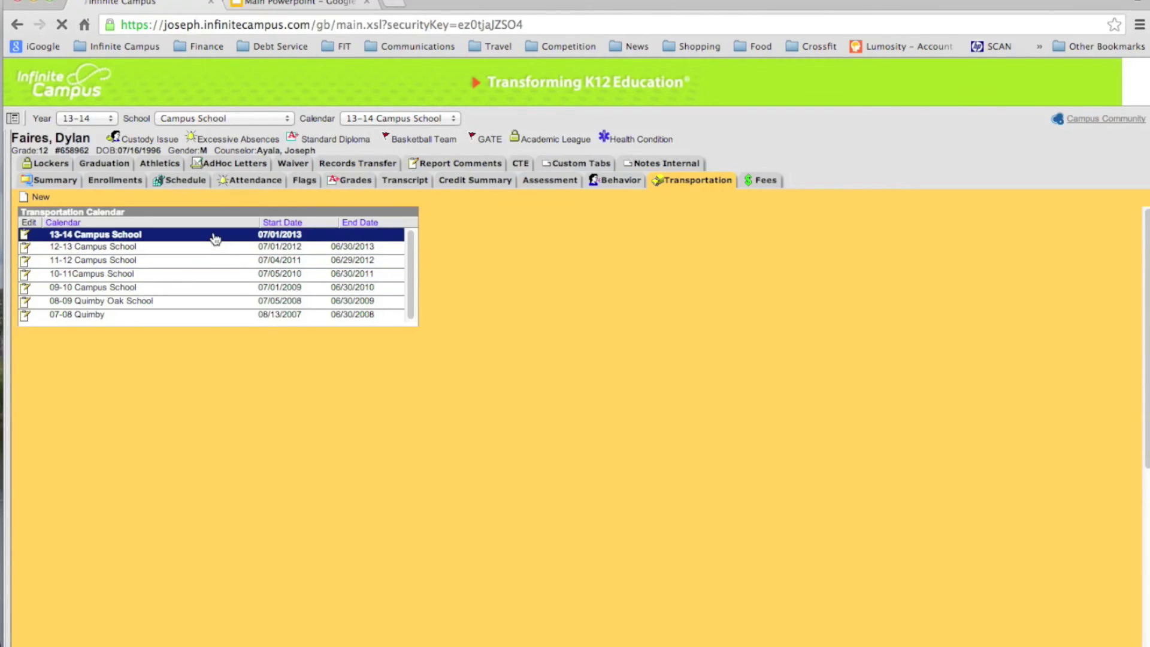
{"action": "left_click", "coordinate": [764, 180]}
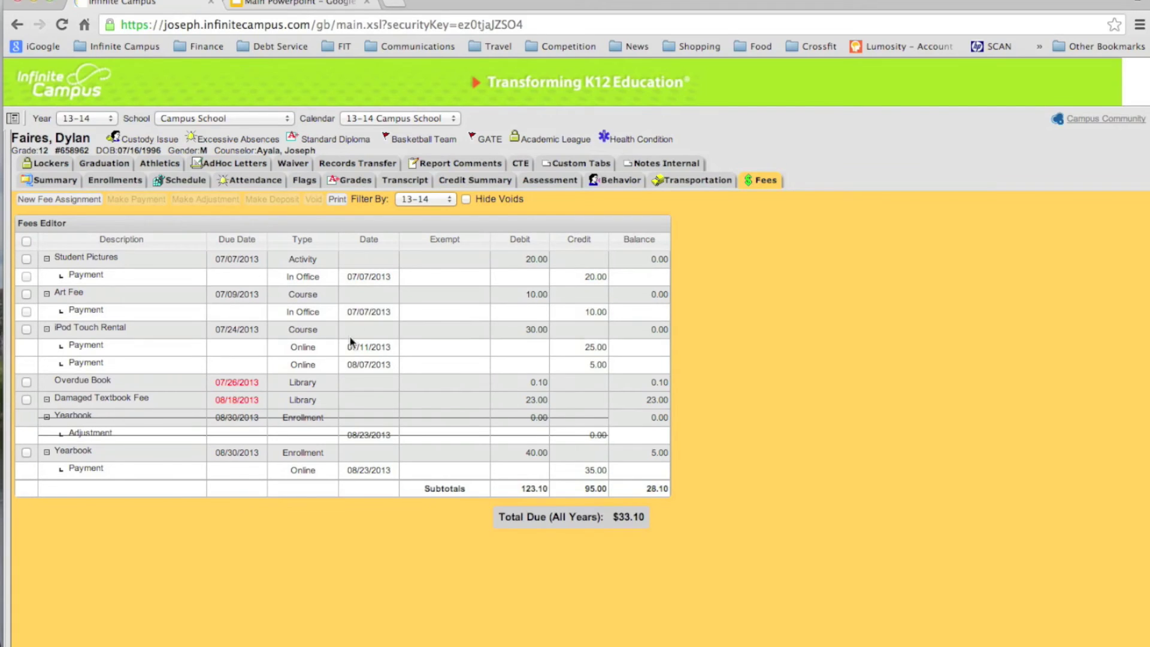
{"action": "mouse_move", "coordinate": [311, 352]}
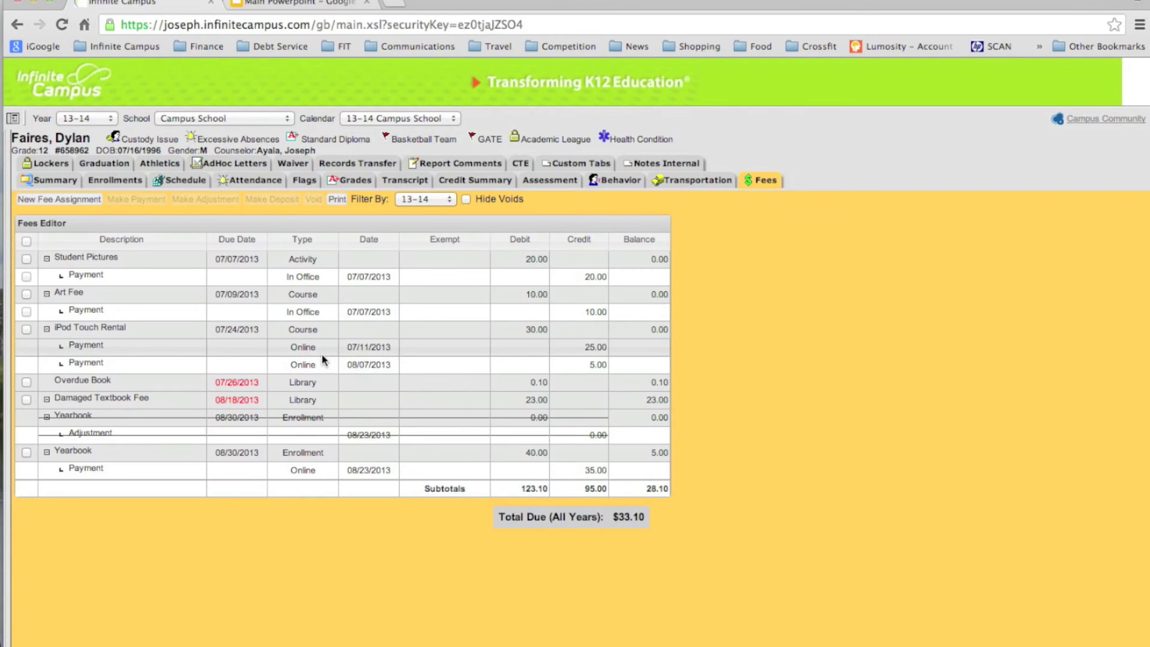
Step: Open the student's Health record, view the health conditions and open the 02/23/2009 contact under Motion sickness
{"action": "left_click", "coordinate": [13, 120]}
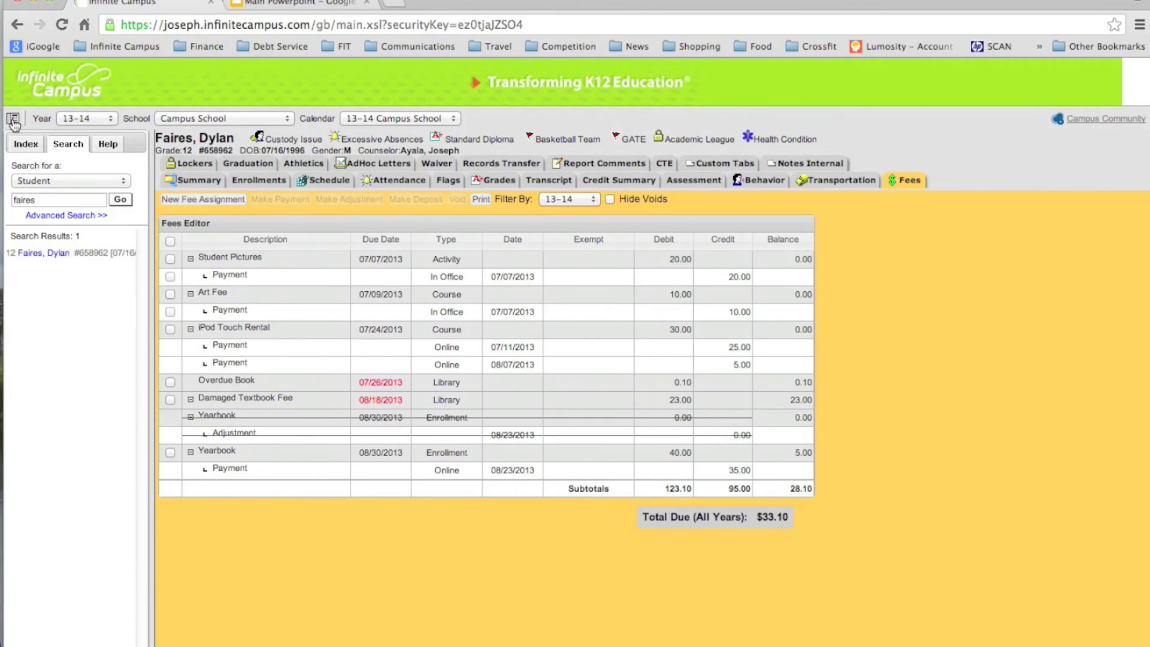
{"action": "left_click", "coordinate": [25, 144]}
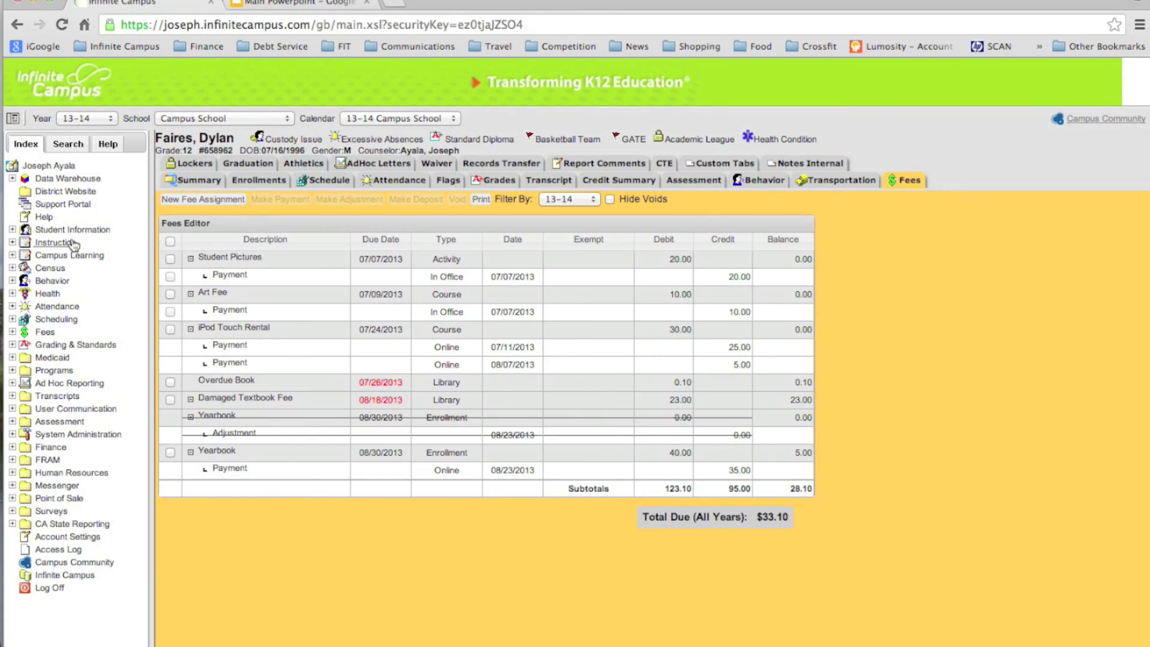
{"action": "left_click", "coordinate": [12, 230]}
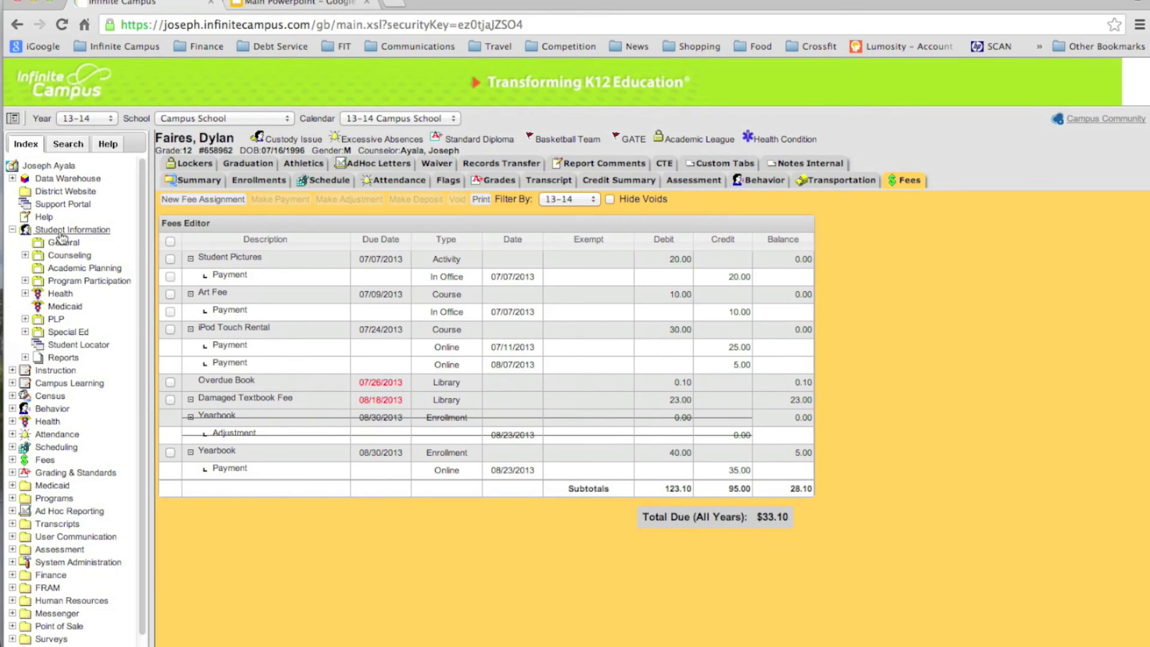
{"action": "left_click", "coordinate": [60, 294]}
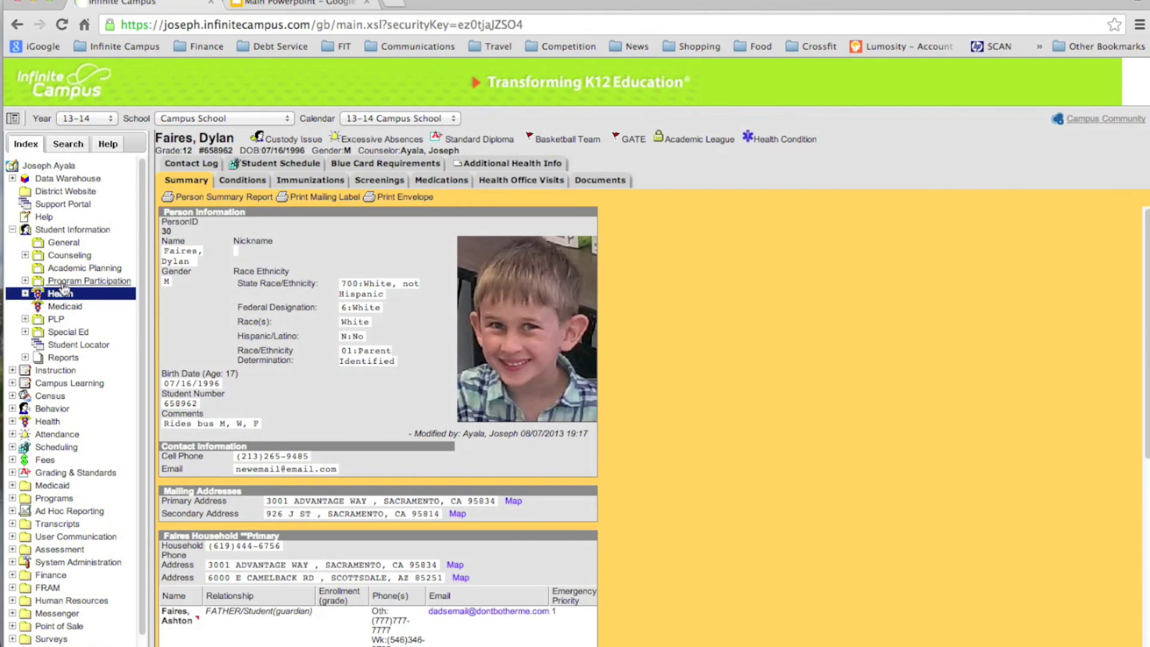
{"action": "left_click", "coordinate": [242, 179]}
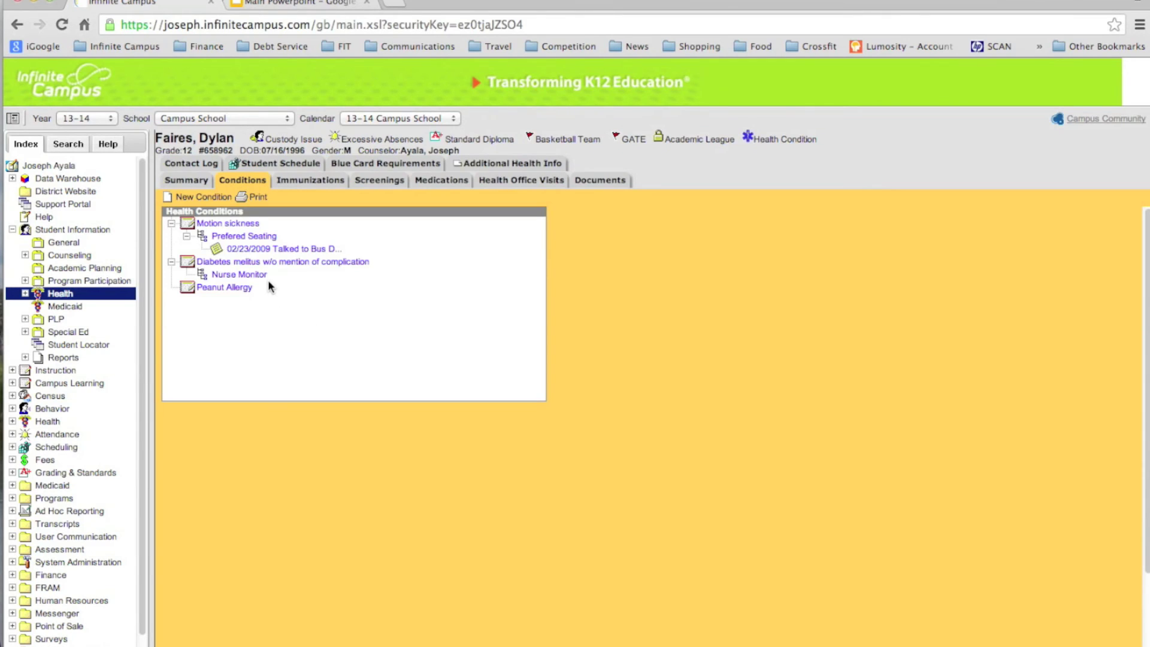
{"action": "left_click", "coordinate": [252, 249]}
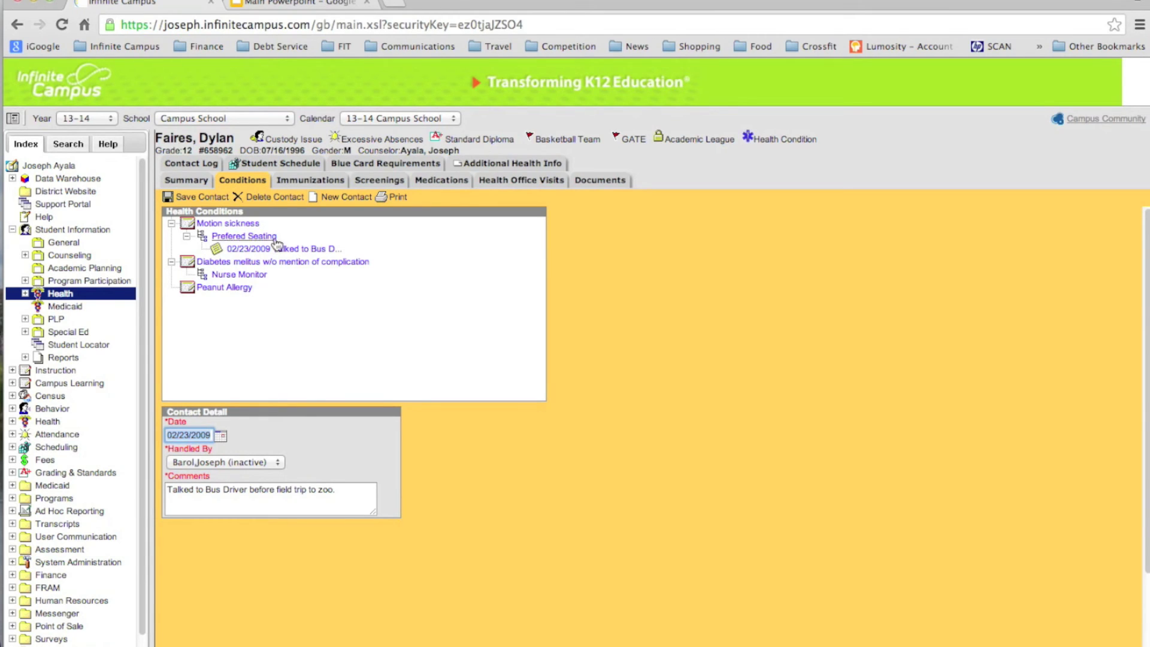
Step: Review the student's immunizations, screening history and medications, and view the school's Health Office Calendar
{"action": "left_click", "coordinate": [304, 182]}
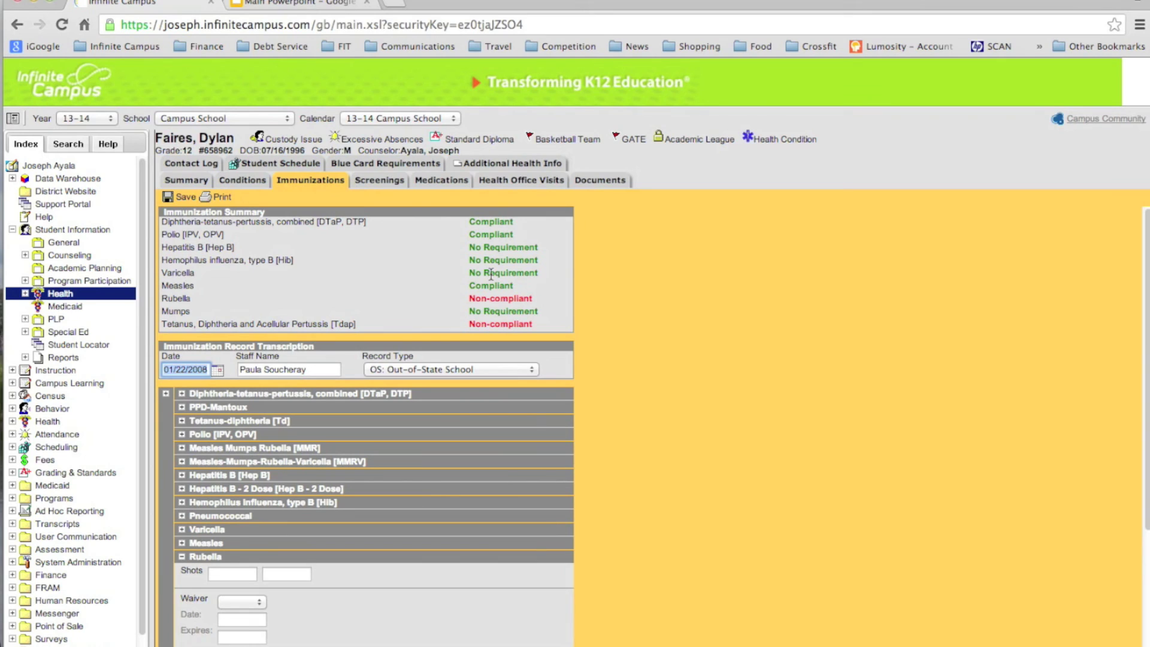
{"action": "left_click", "coordinate": [380, 181]}
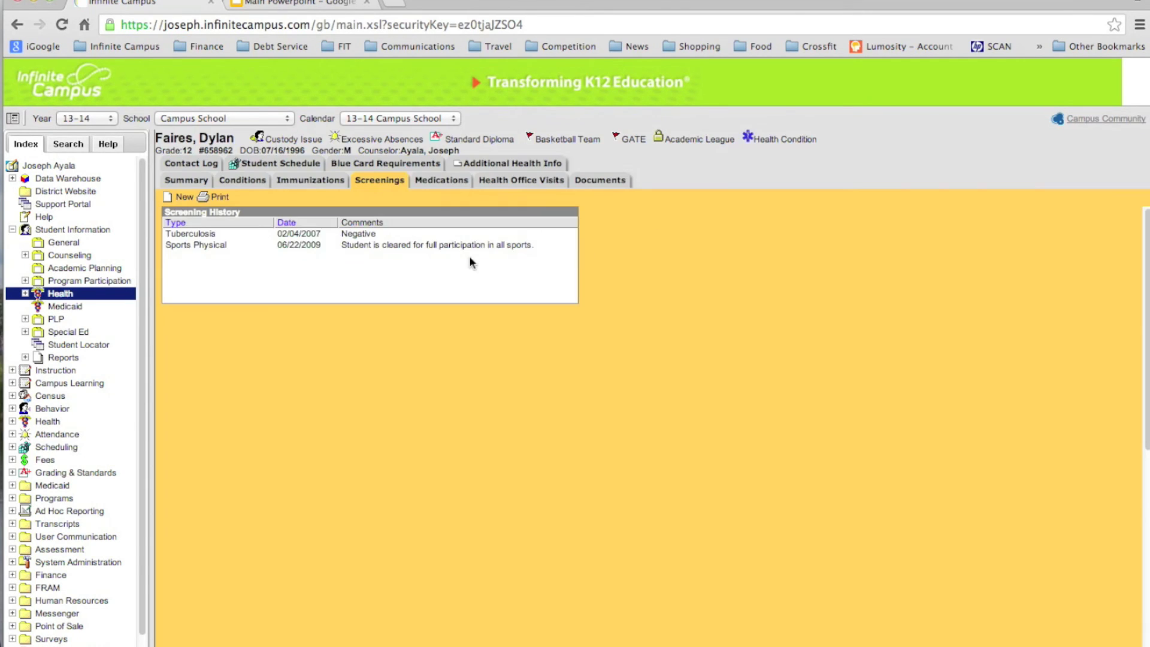
{"action": "left_click", "coordinate": [353, 234]}
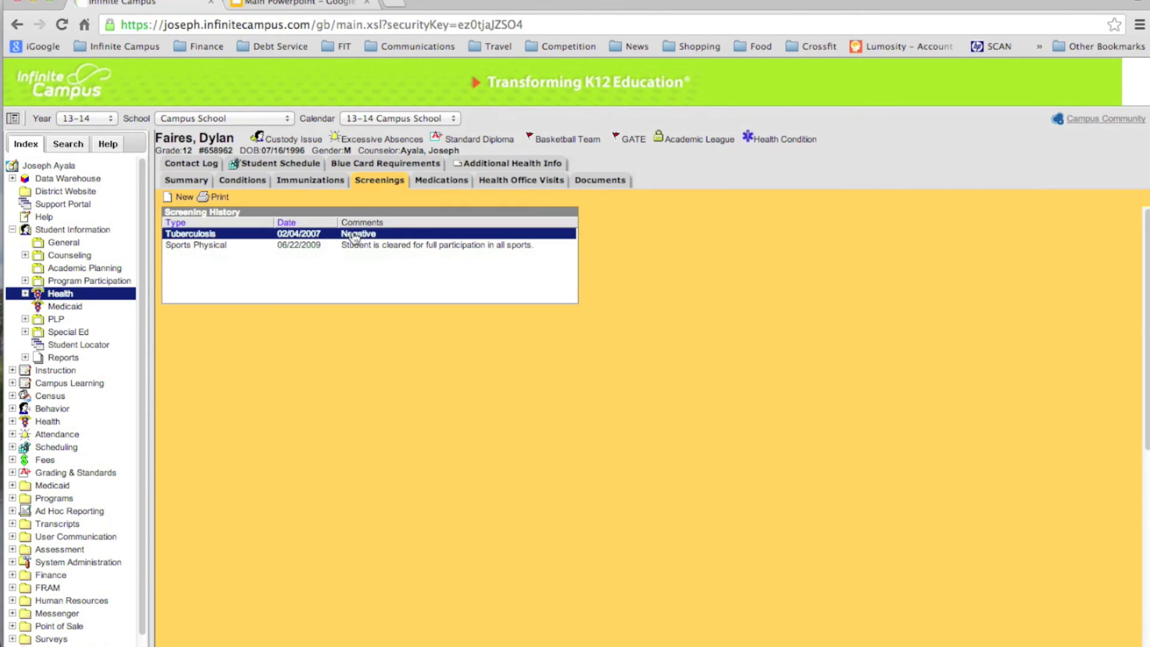
{"action": "left_click", "coordinate": [441, 180]}
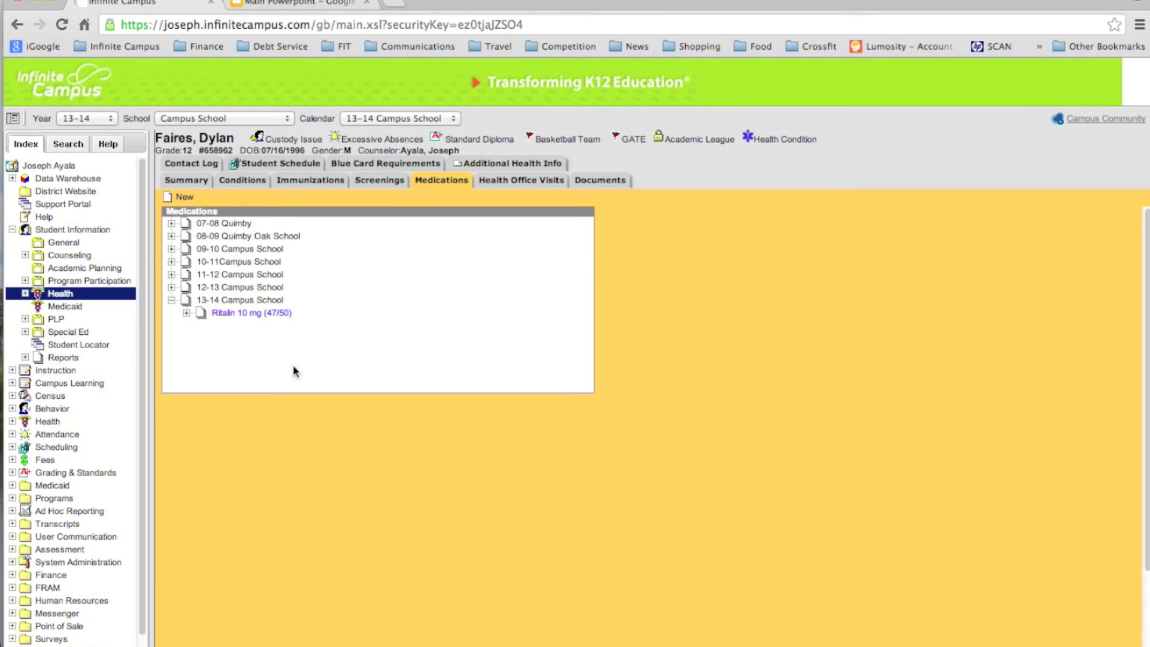
{"action": "left_click", "coordinate": [51, 423]}
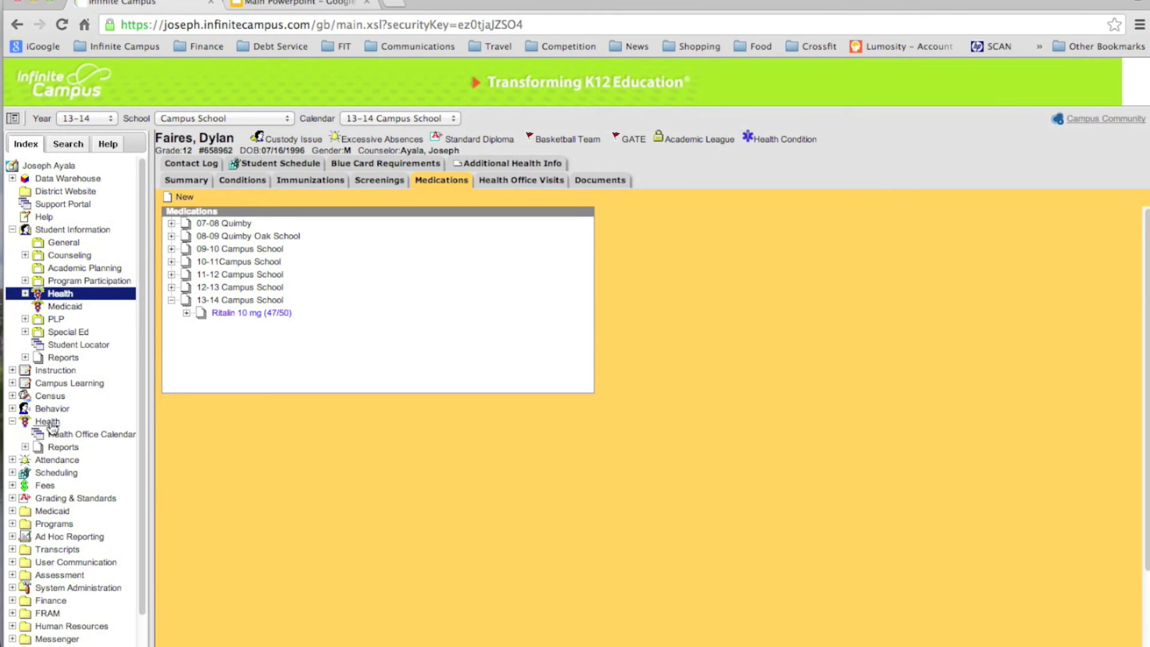
{"action": "left_click", "coordinate": [74, 435]}
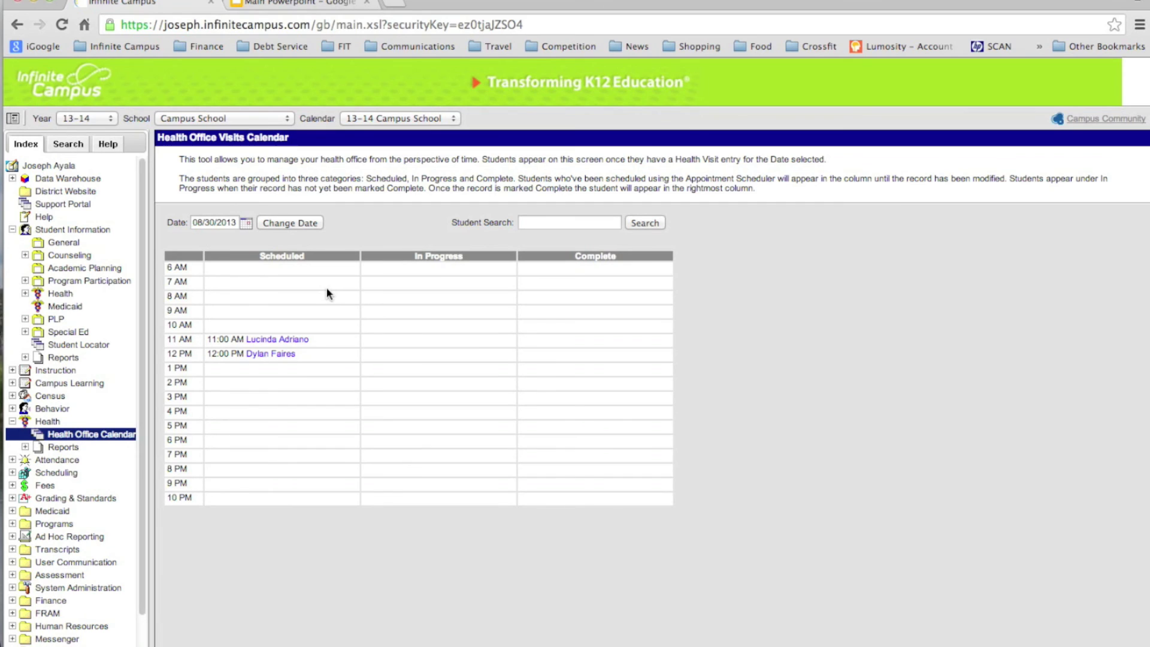
Step: Open the Individualized Learning Plan dated 09/10/2012 from the student's PLP documents and view its Visual Adaptation goal
{"action": "left_click", "coordinate": [56, 320]}
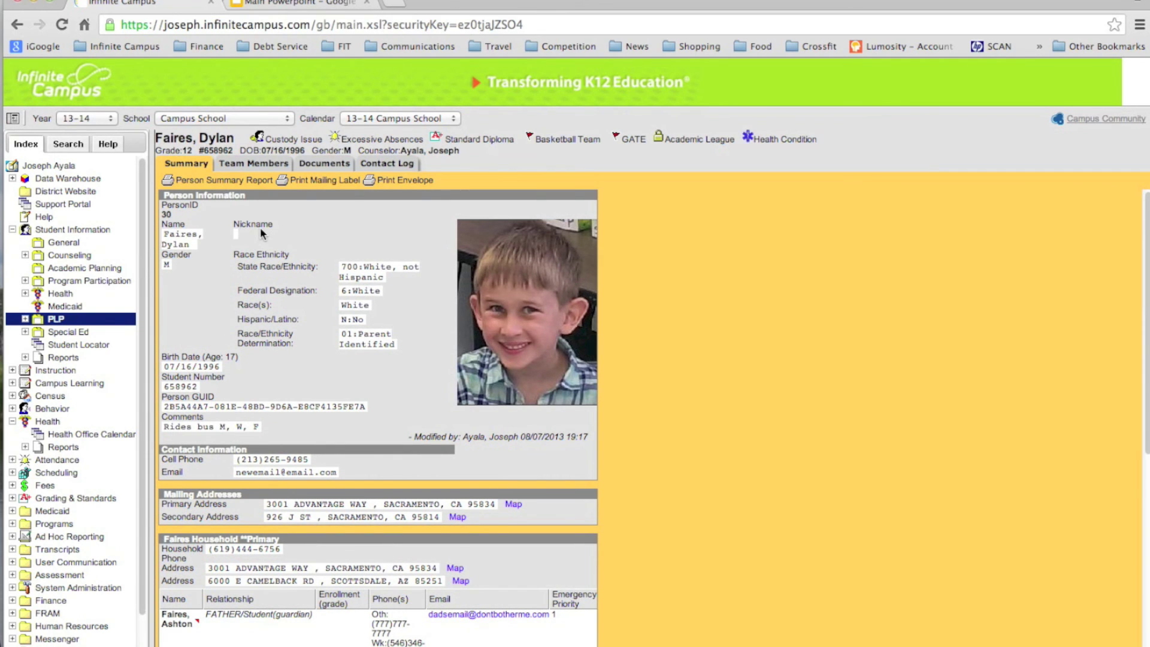
{"action": "left_click", "coordinate": [318, 164]}
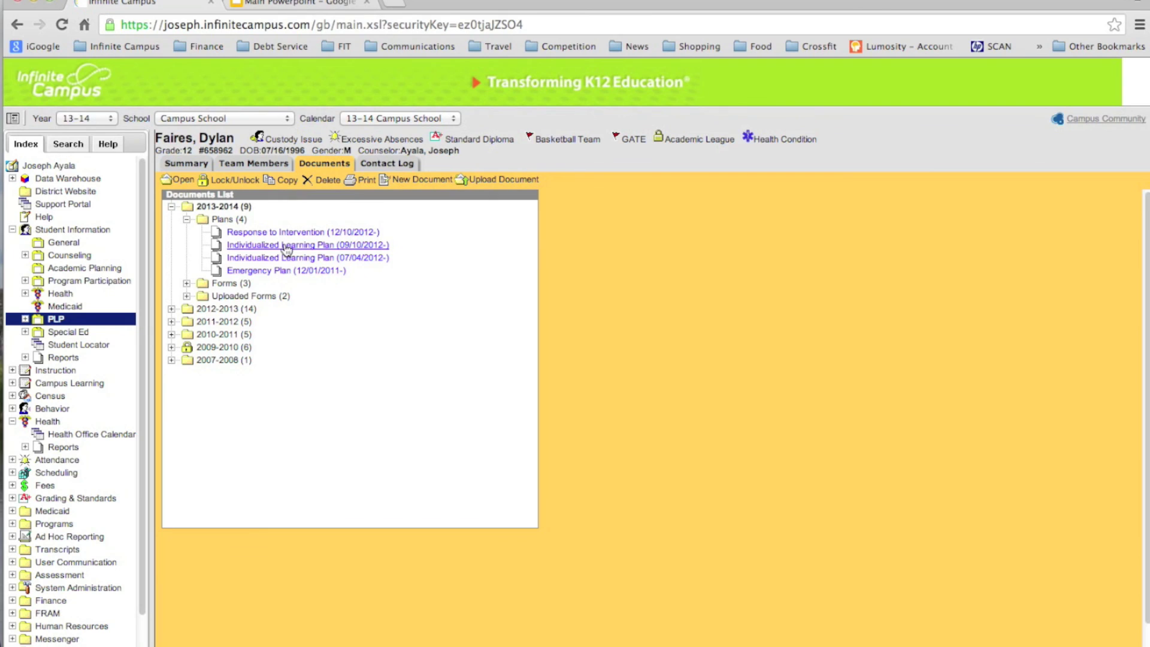
{"action": "left_click", "coordinate": [286, 246]}
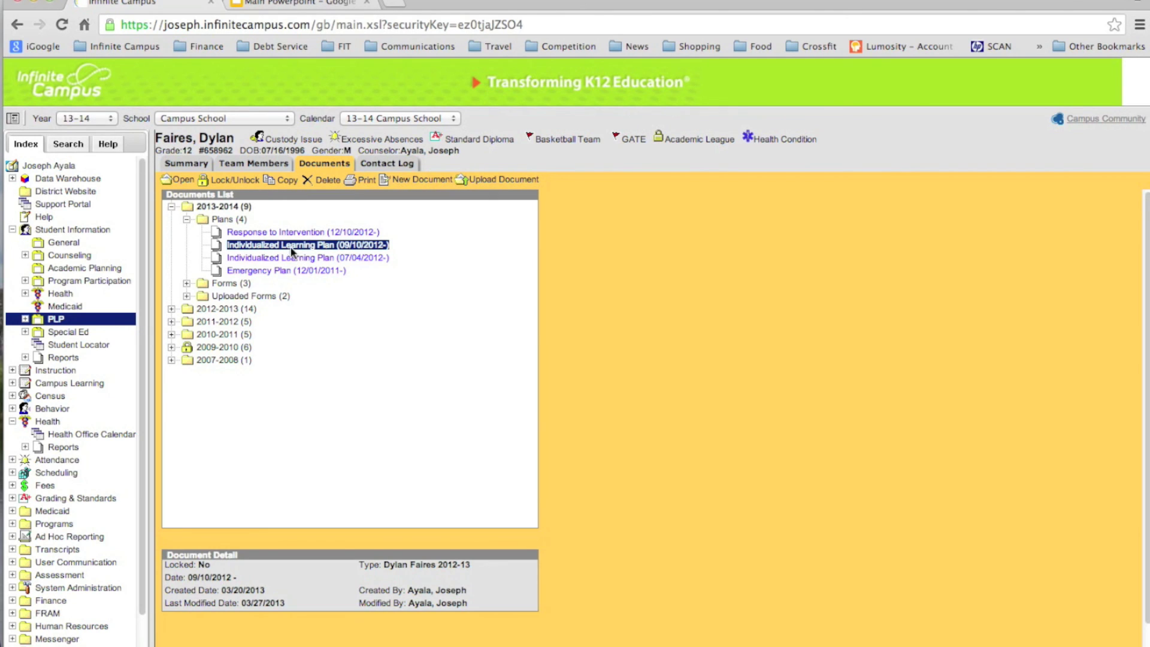
{"action": "left_click", "coordinate": [178, 180]}
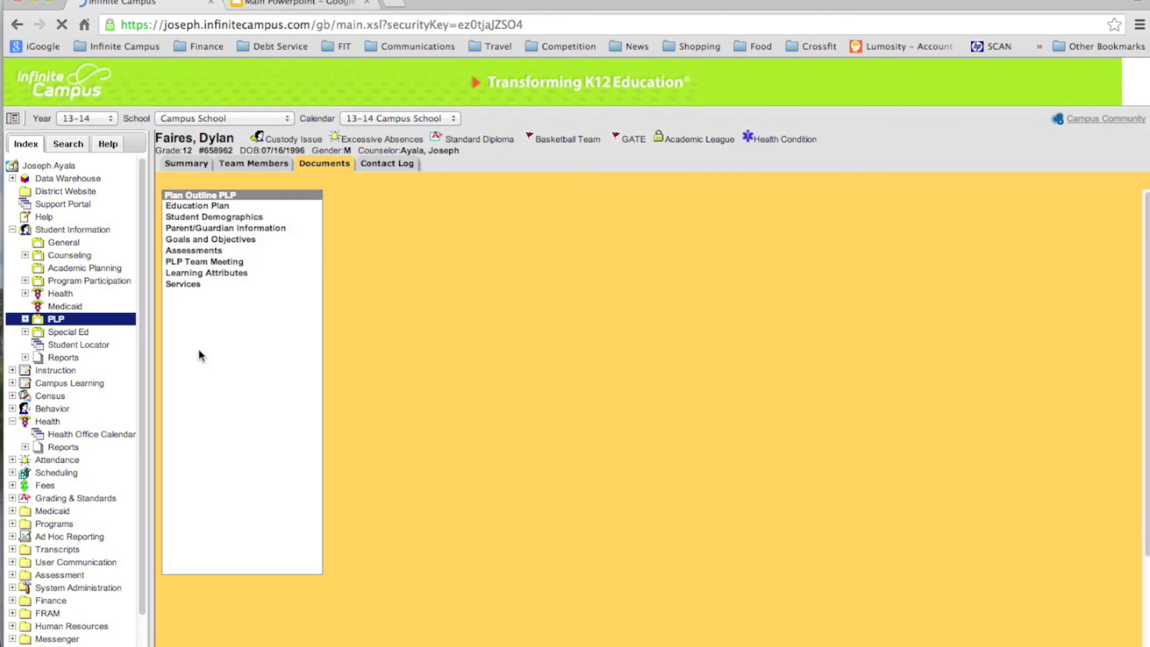
{"action": "left_click", "coordinate": [193, 240]}
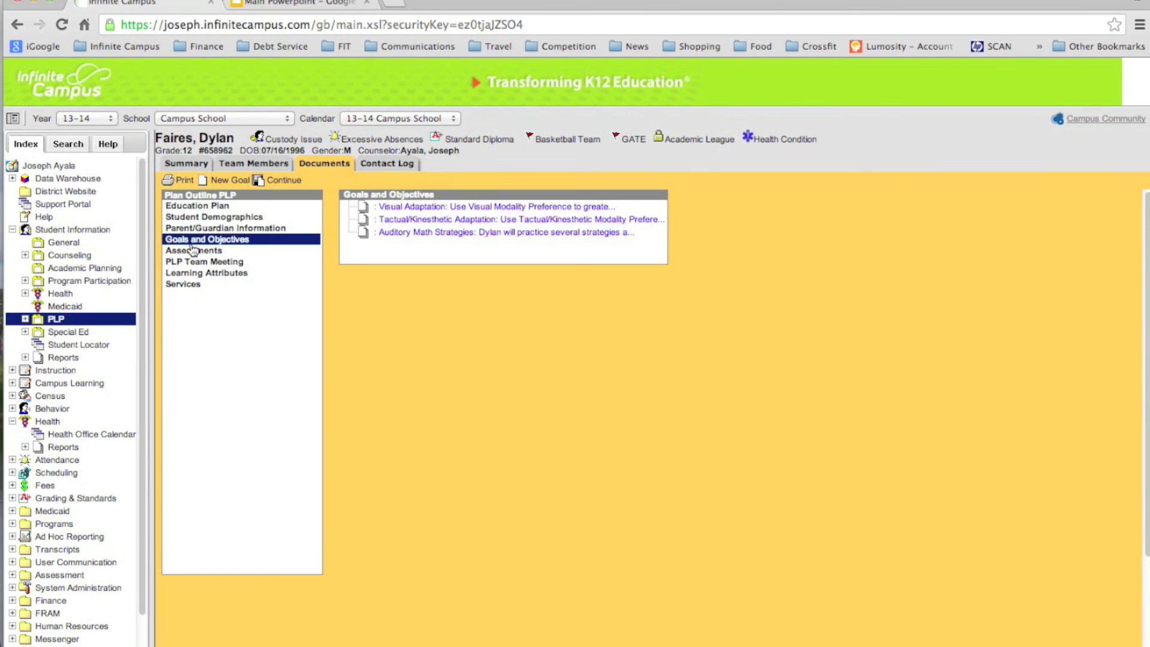
{"action": "left_click", "coordinate": [394, 207]}
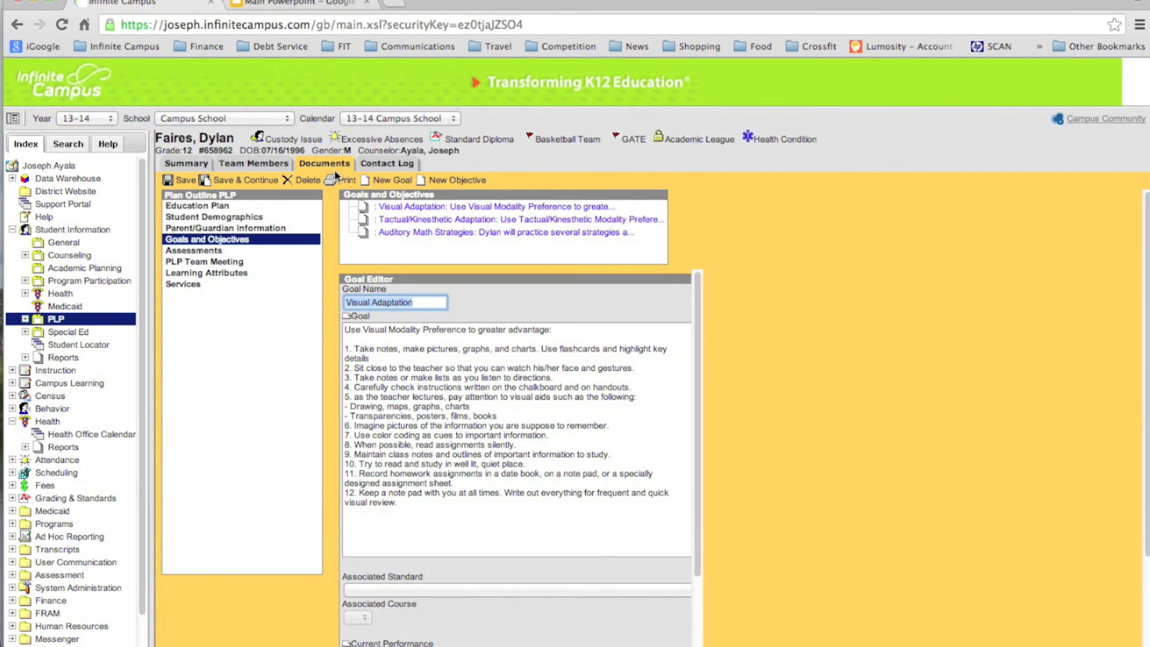
Step: Generate the printable learning plan, read through to its goals and objectives, close it, and collapse the Health and Student Information index sections
{"action": "left_click", "coordinate": [343, 181]}
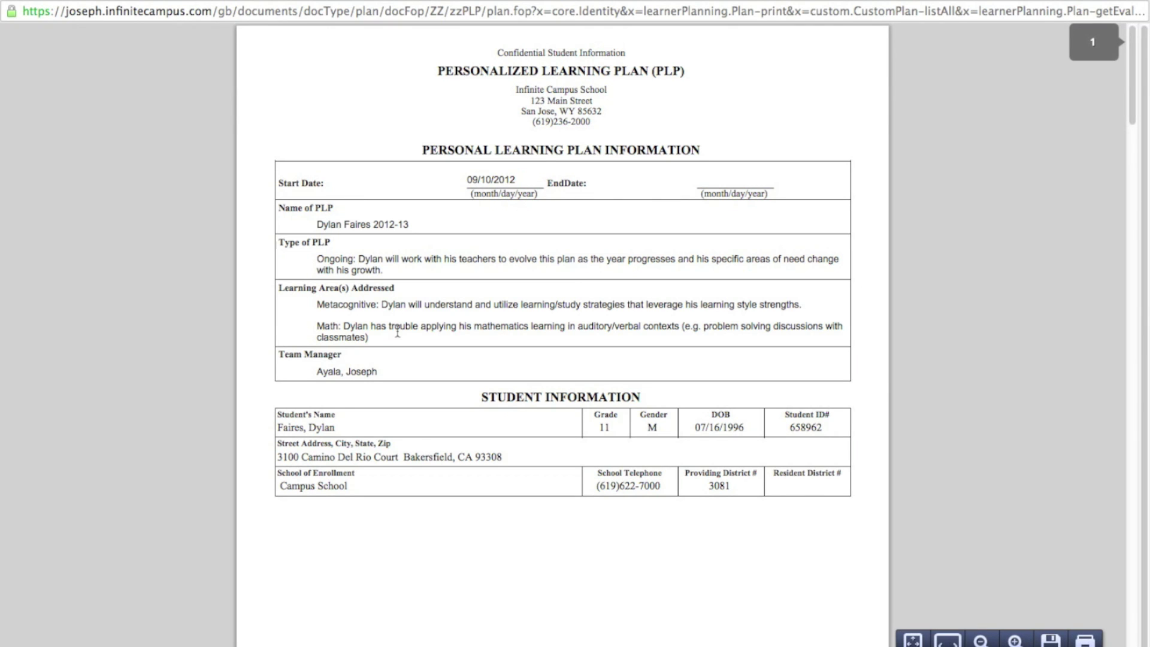
{"action": "scroll", "coordinate": [397, 333], "scroll_direction": "down", "scroll_amount": 15}
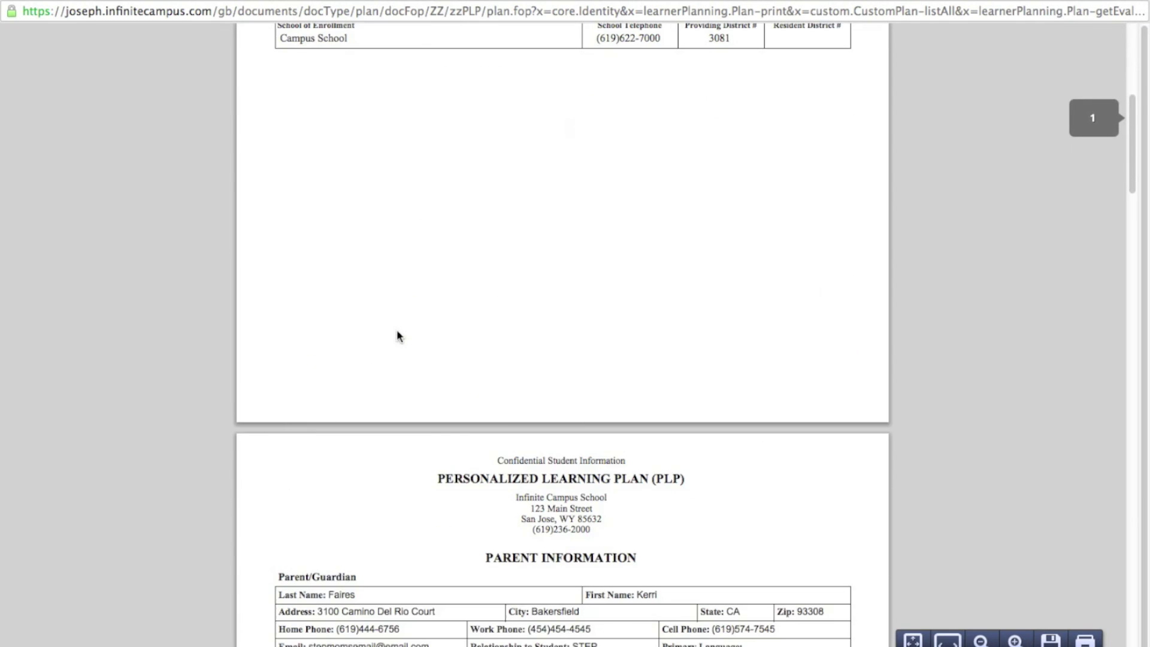
{"action": "scroll", "coordinate": [396, 329], "scroll_direction": "down", "scroll_amount": 10}
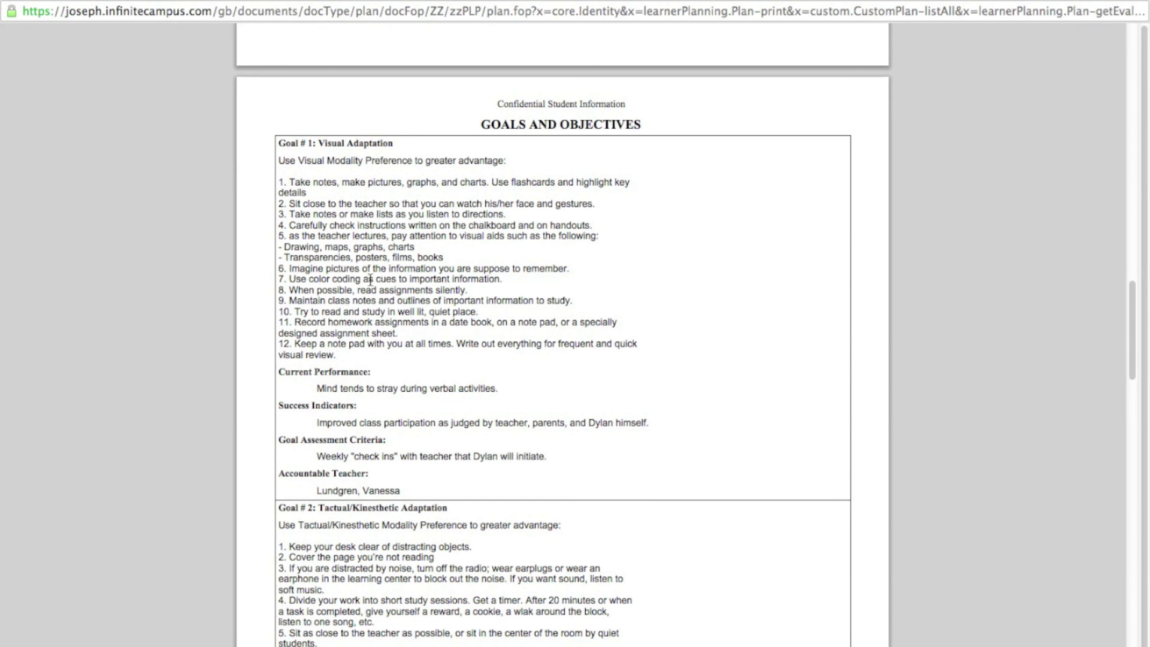
{"action": "left_click", "coordinate": [19, 0]}
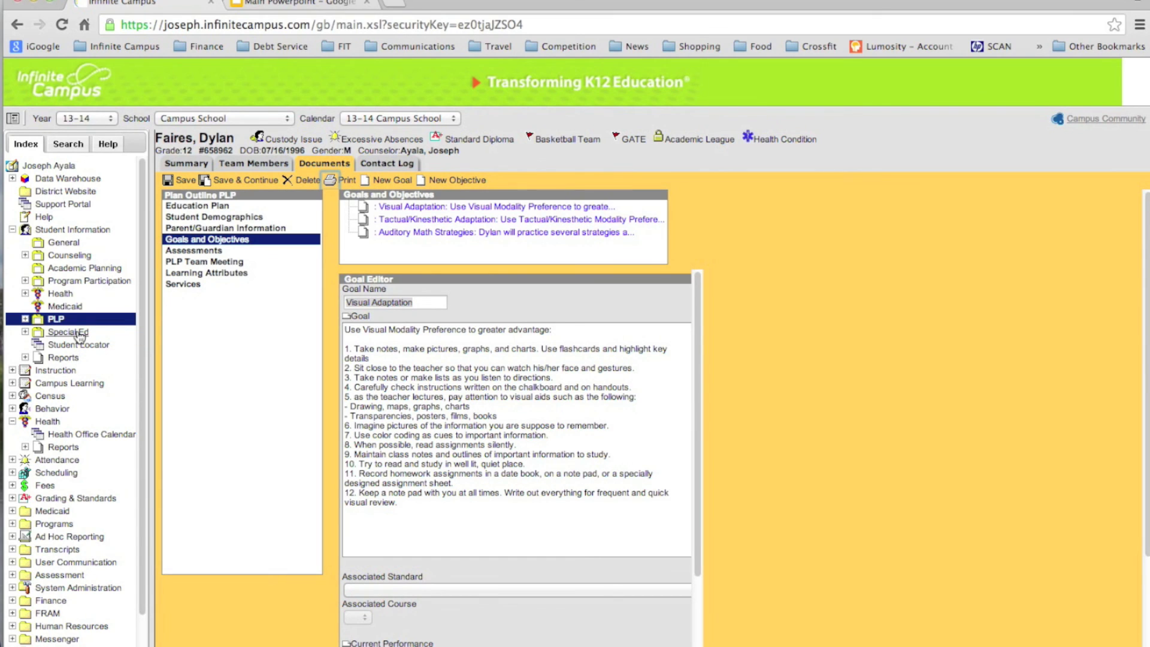
{"action": "left_click", "coordinate": [11, 421]}
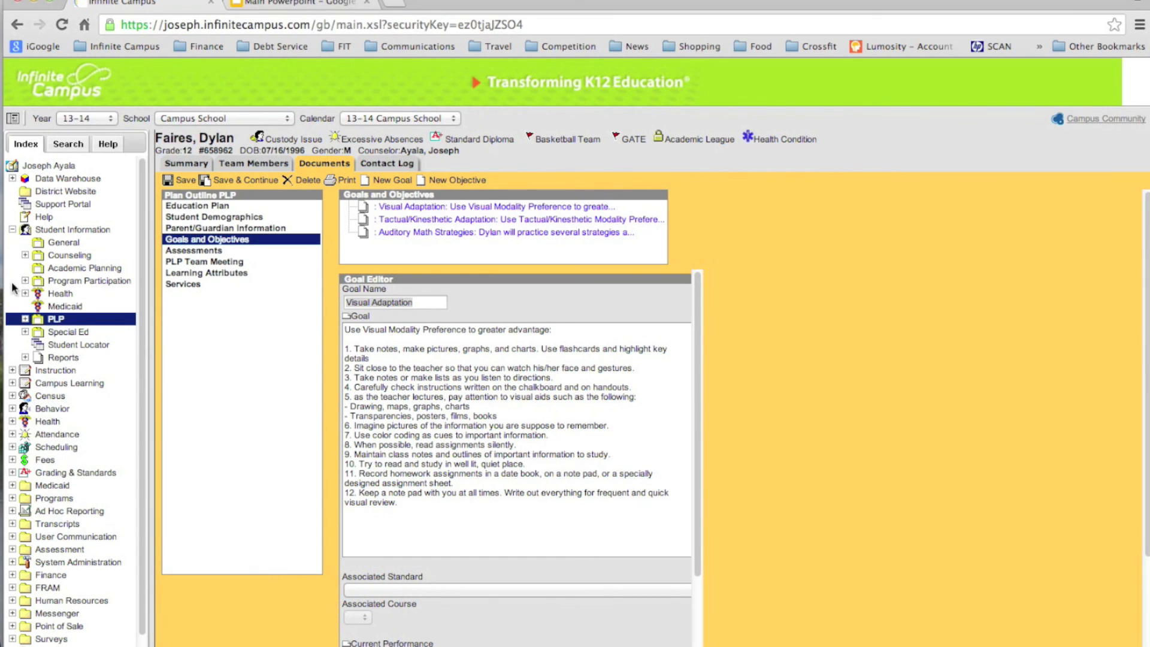
{"action": "left_click", "coordinate": [12, 229]}
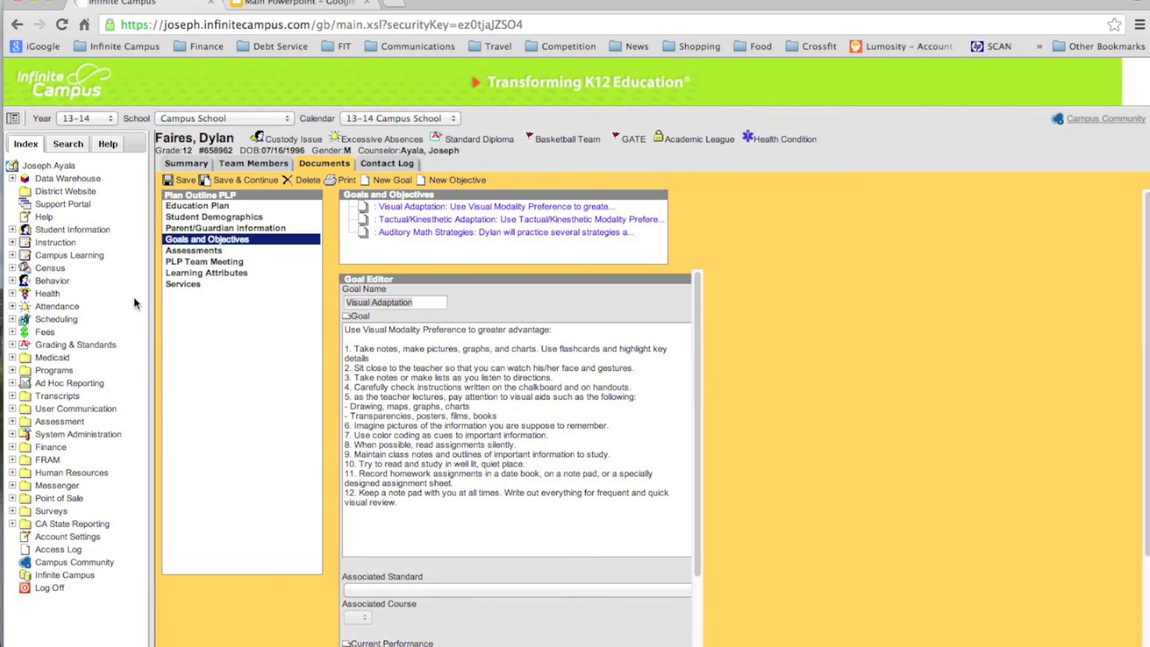